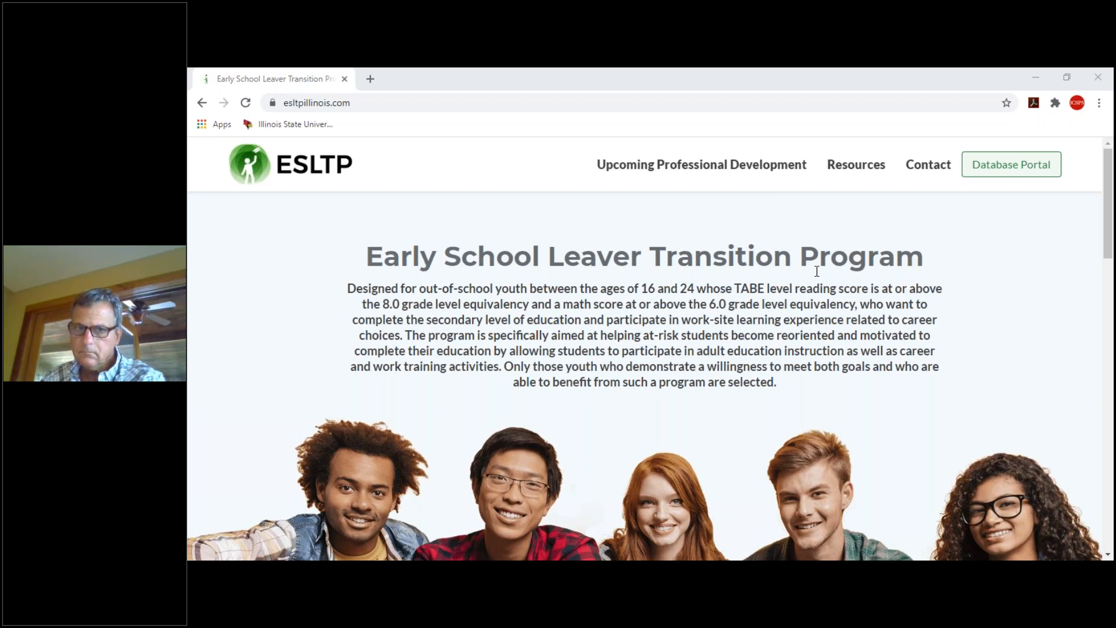
- Open the Database Portal, pass the reCAPTCHA check, and log in with the filled-in credentials
mouse_move(1108, 174)
left_mouse_down()
mouse_move(1109, 388)
mouse_move(1107, 407)
mouse_move(1109, 336)
mouse_move(1094, 426)
mouse_move(1112, 169)
left_mouse_up()
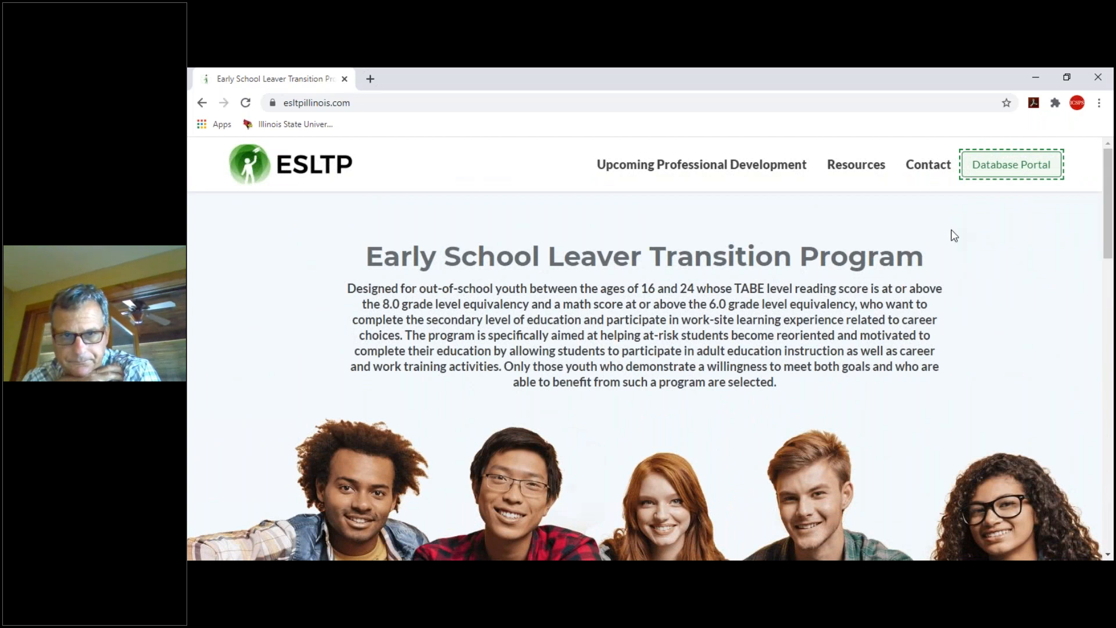
left_click(990, 172)
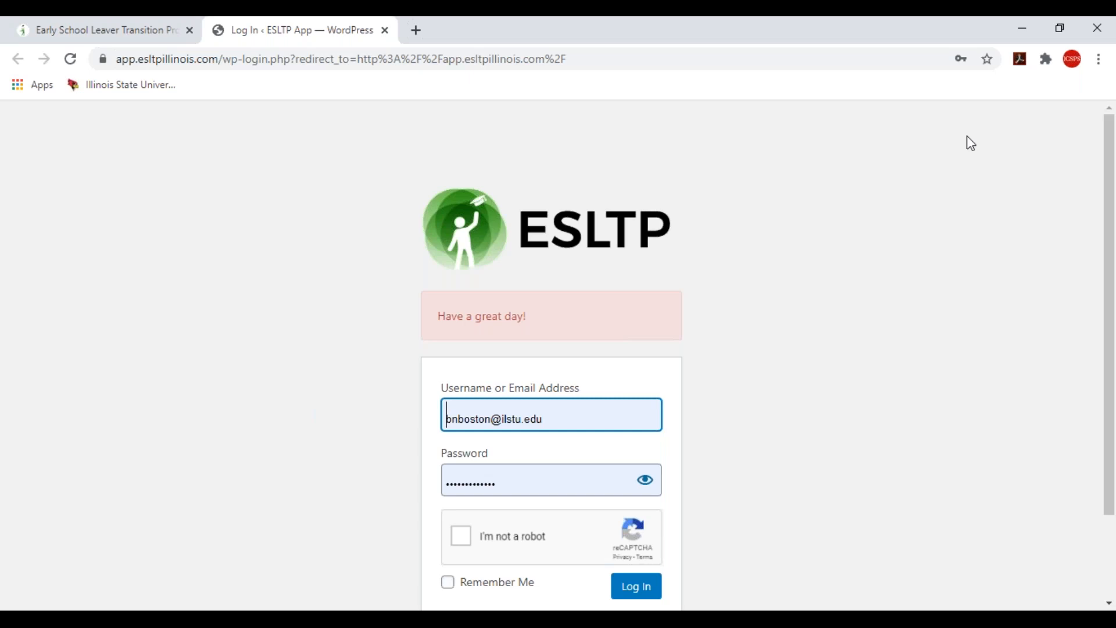
left_click_drag(1106, 182, 1108, 263)
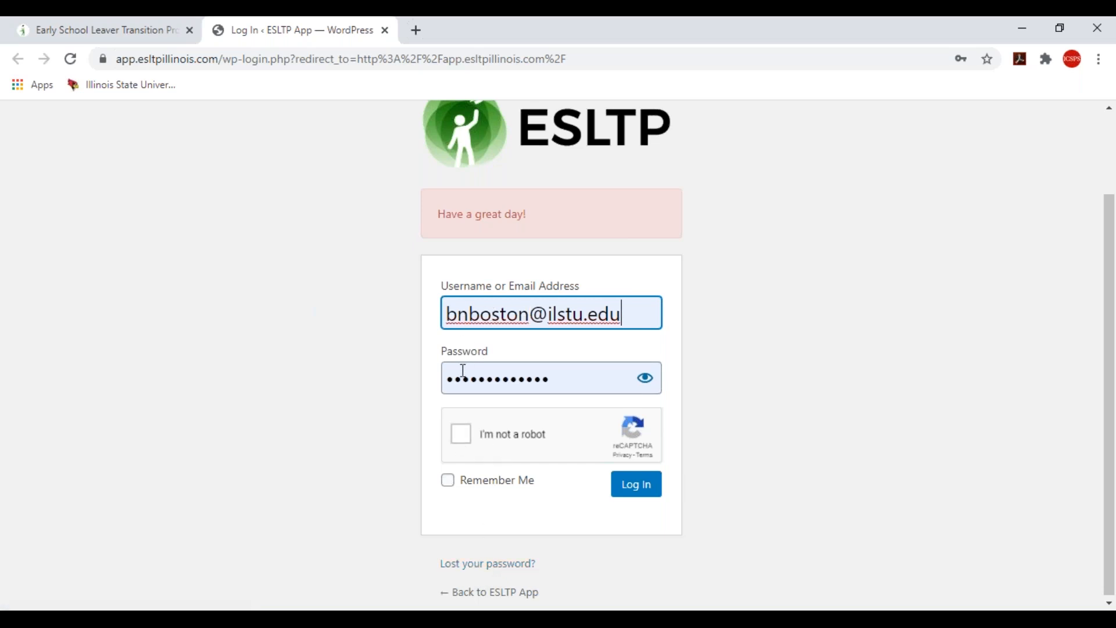
left_click(463, 437)
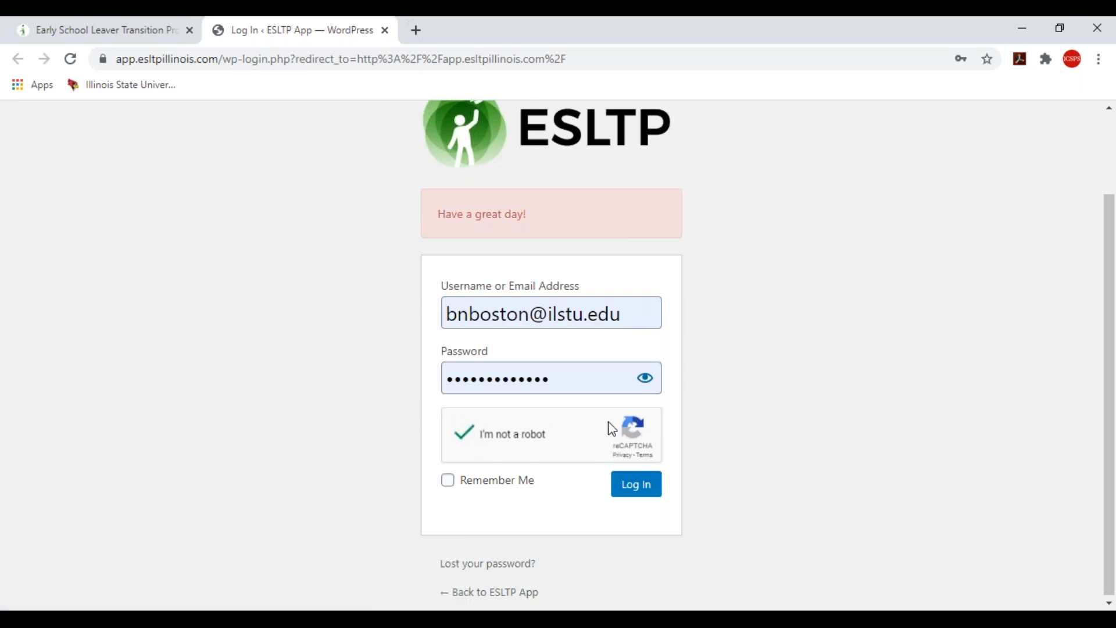
left_click(634, 485)
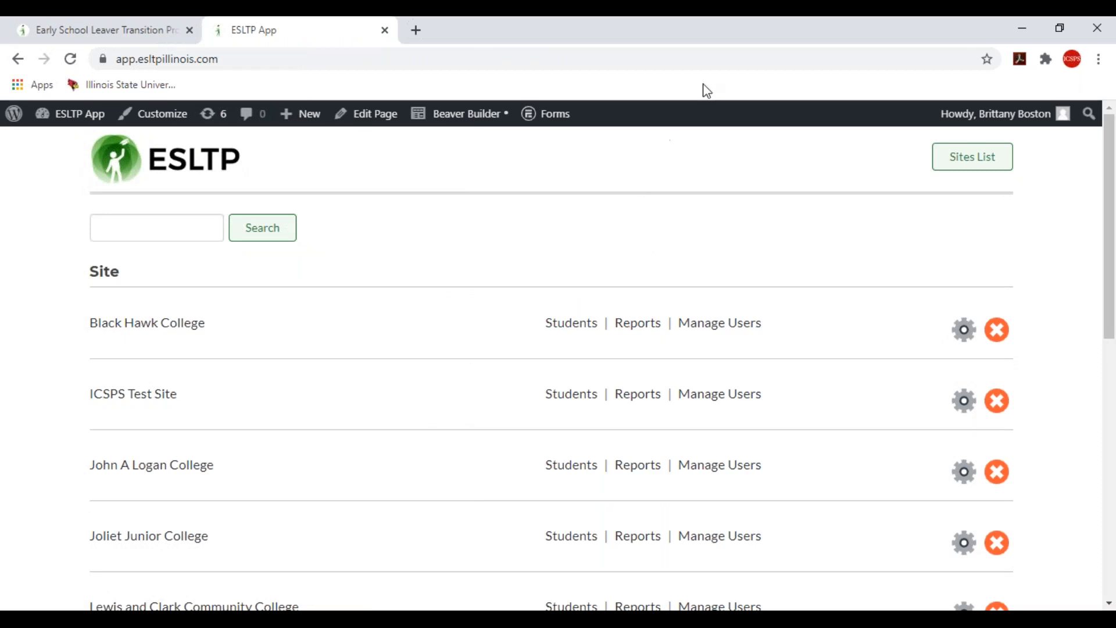
- Start deleting the ICSPS Test Site record, but cancel the deletion at the confirmation
left_click(731, 44)
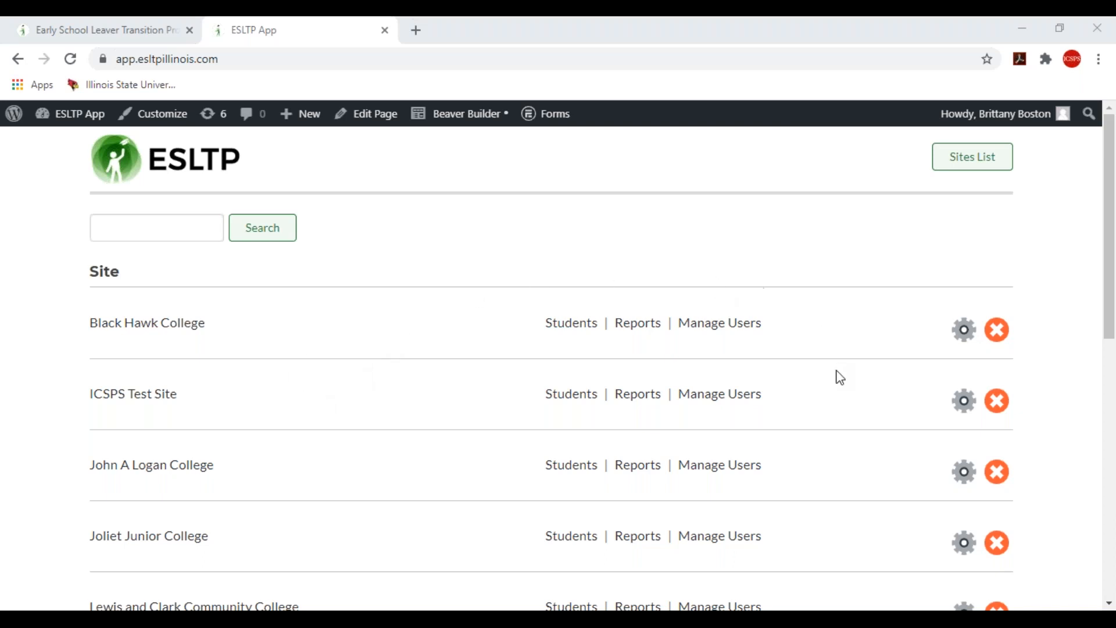
left_click(997, 402)
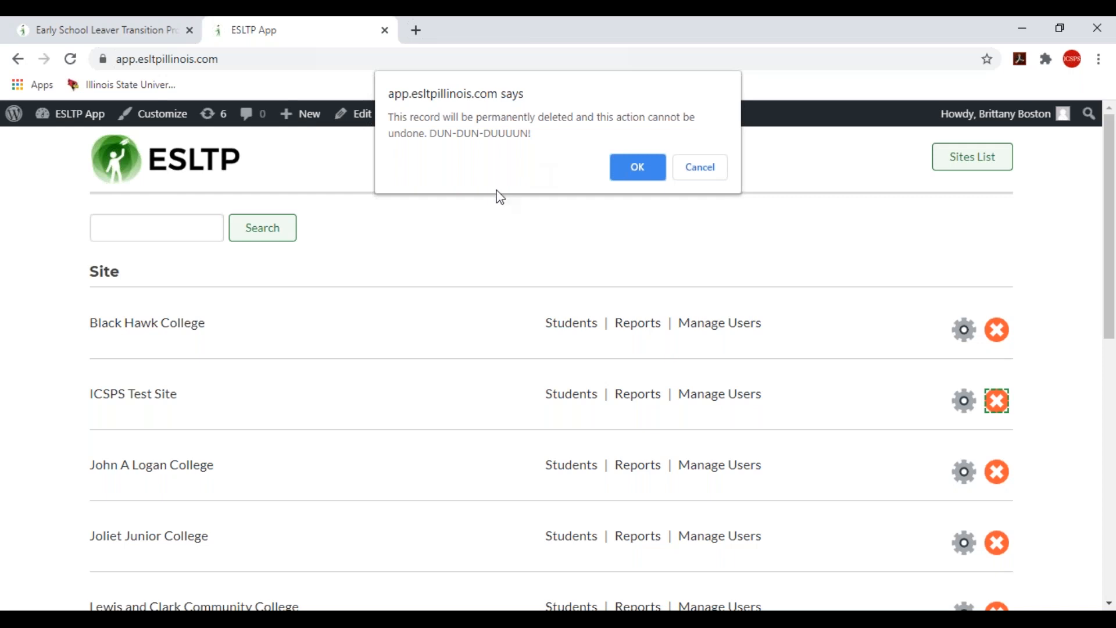
left_click(703, 170)
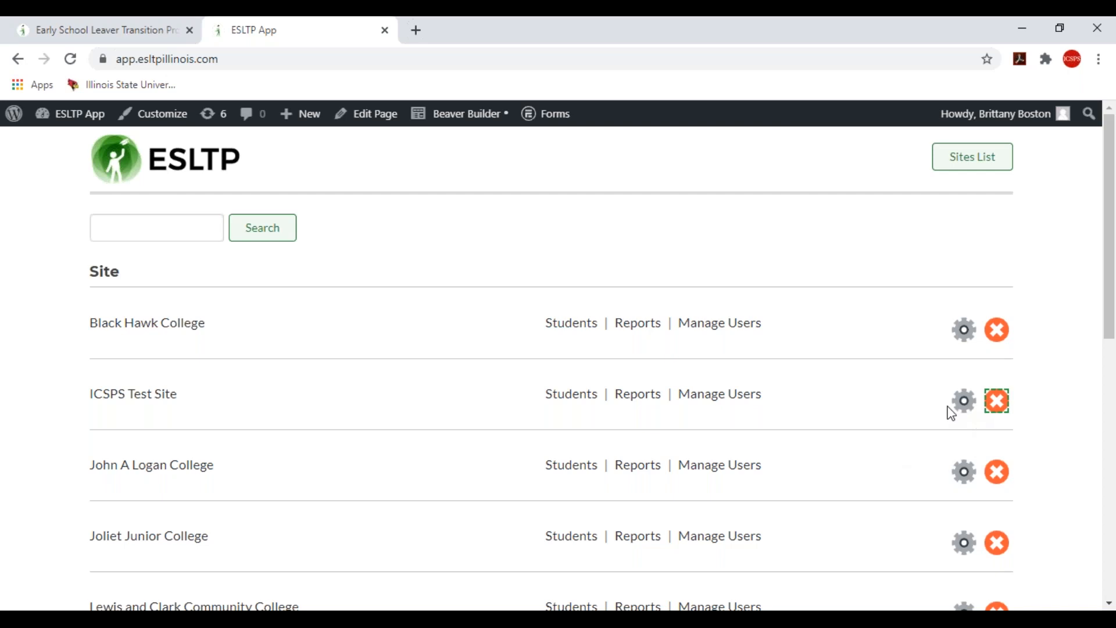
- Open the settings of ICSPS Test Site to review its Site Info fields, and return to the site list
left_click(967, 404)
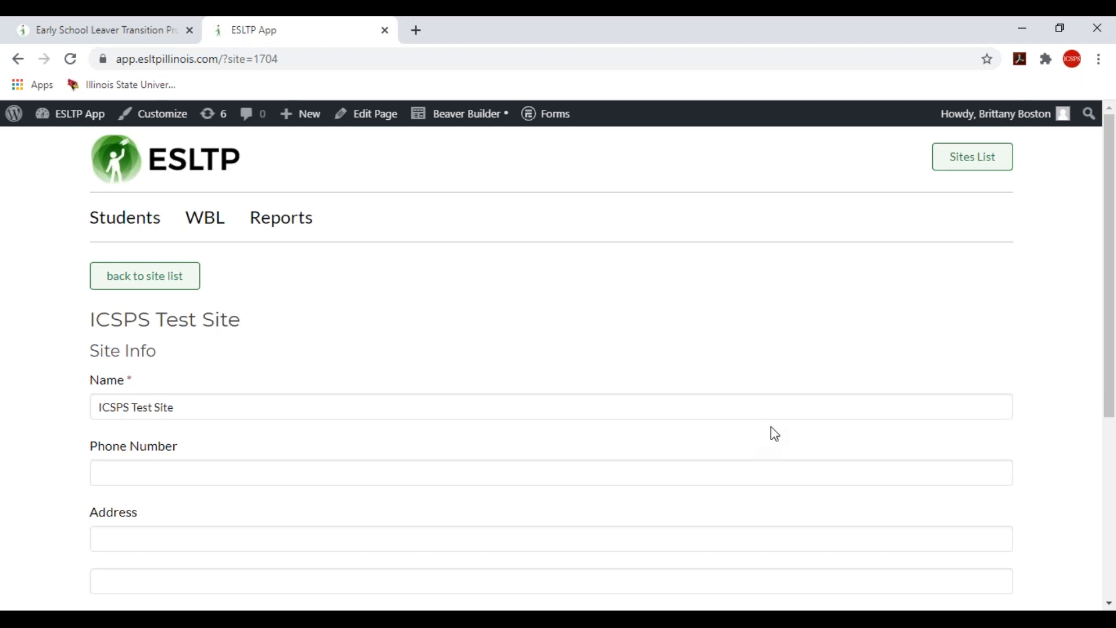
left_click_drag(1111, 327, 1112, 480)
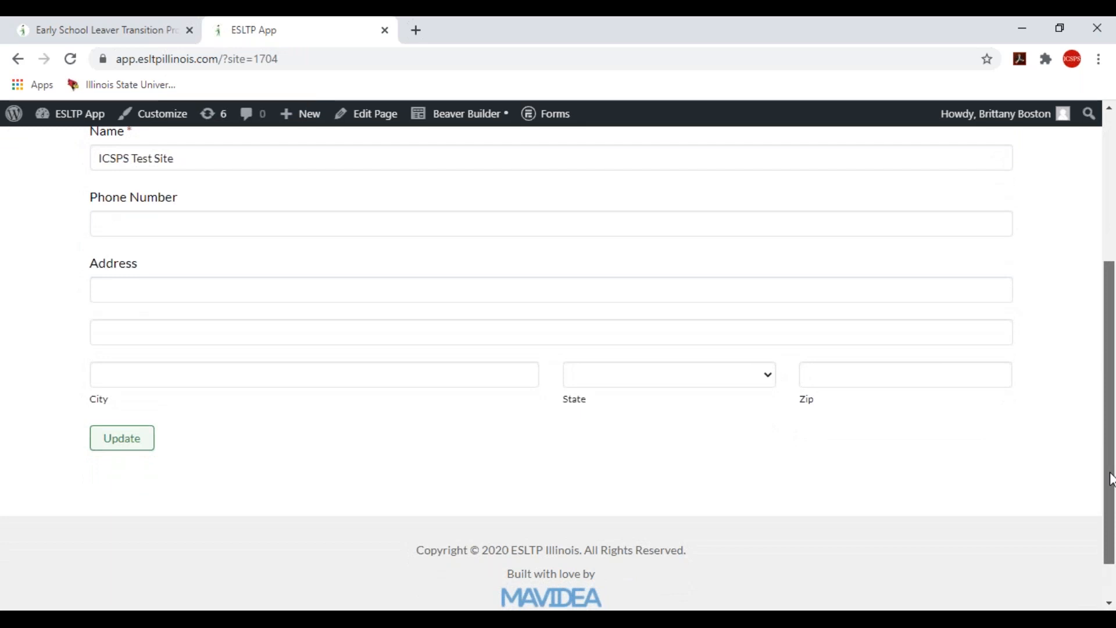
left_click_drag(1112, 479, 1110, 361)
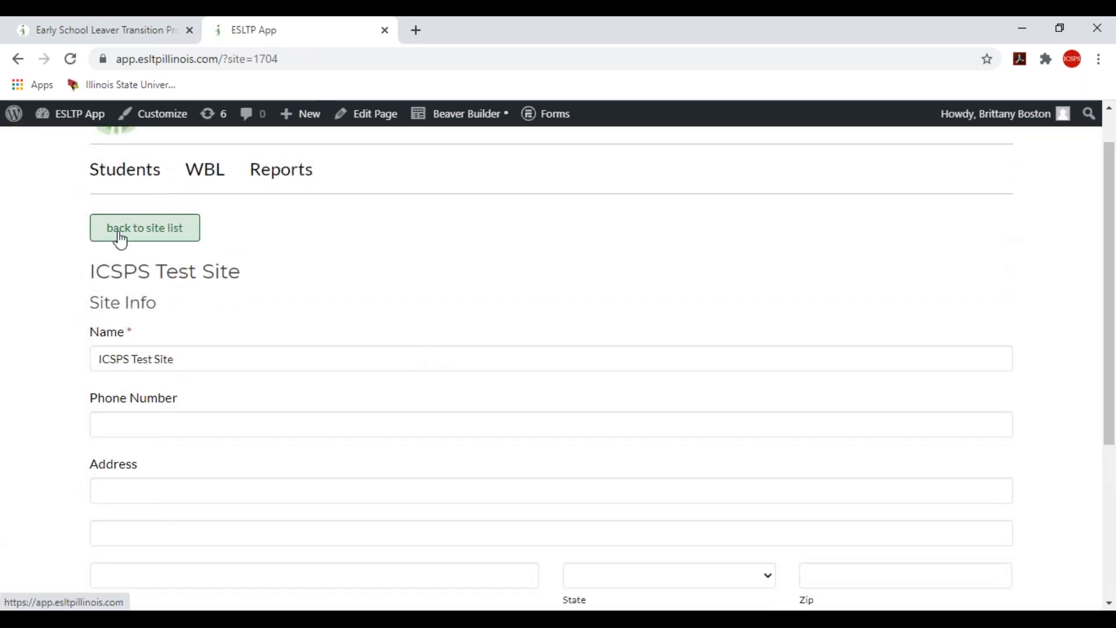
left_click(151, 236)
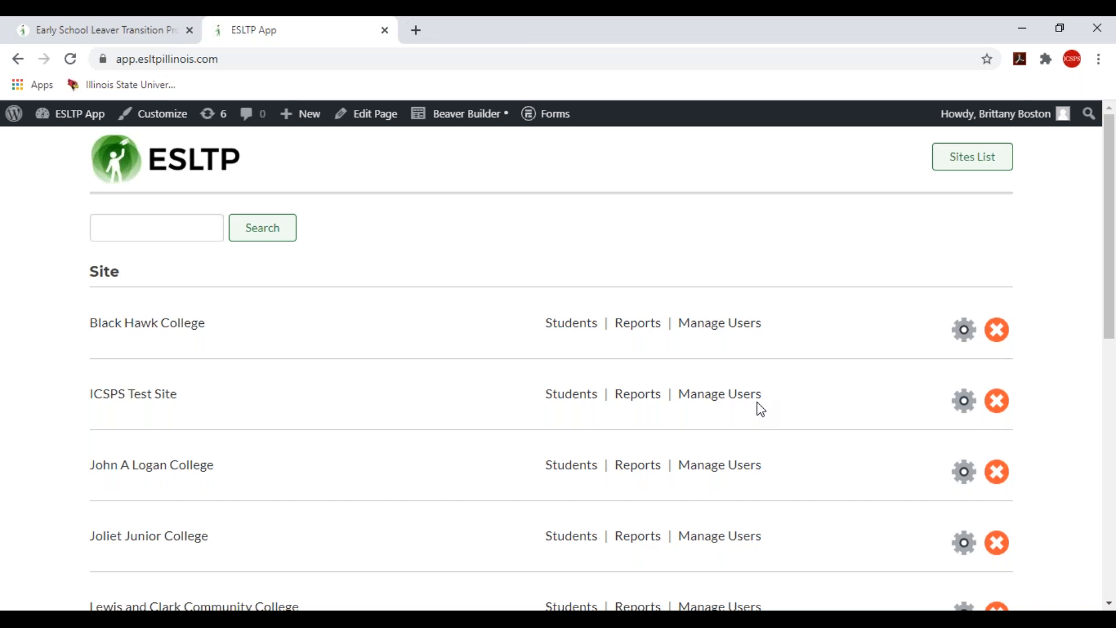
- Open the student list of ICSPS Test Site and view the first active student's record
left_click(572, 394)
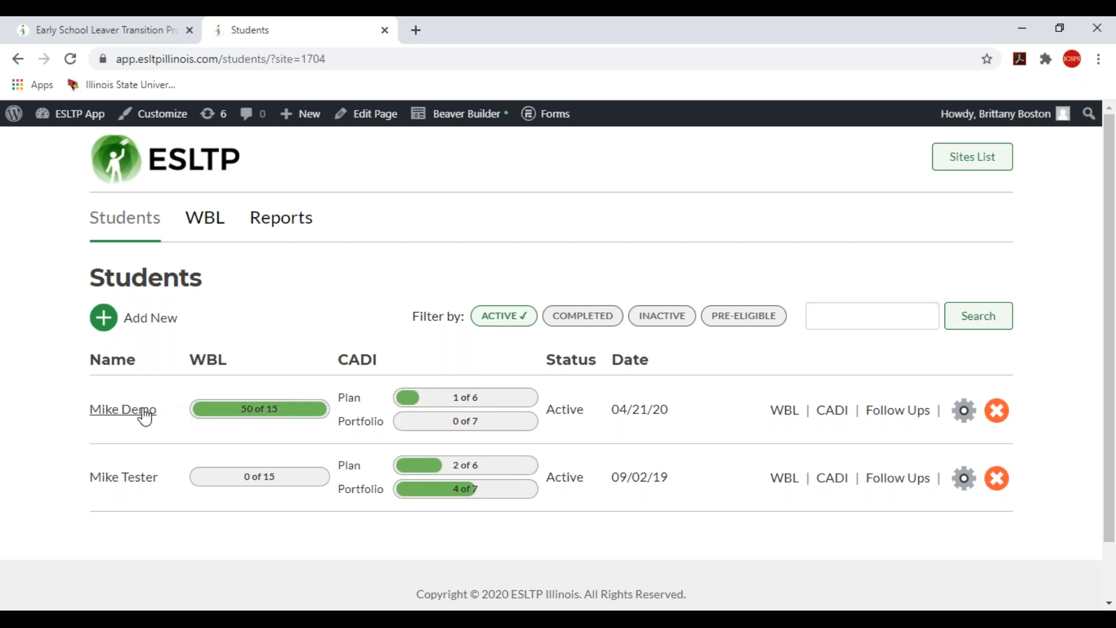
left_click(110, 418)
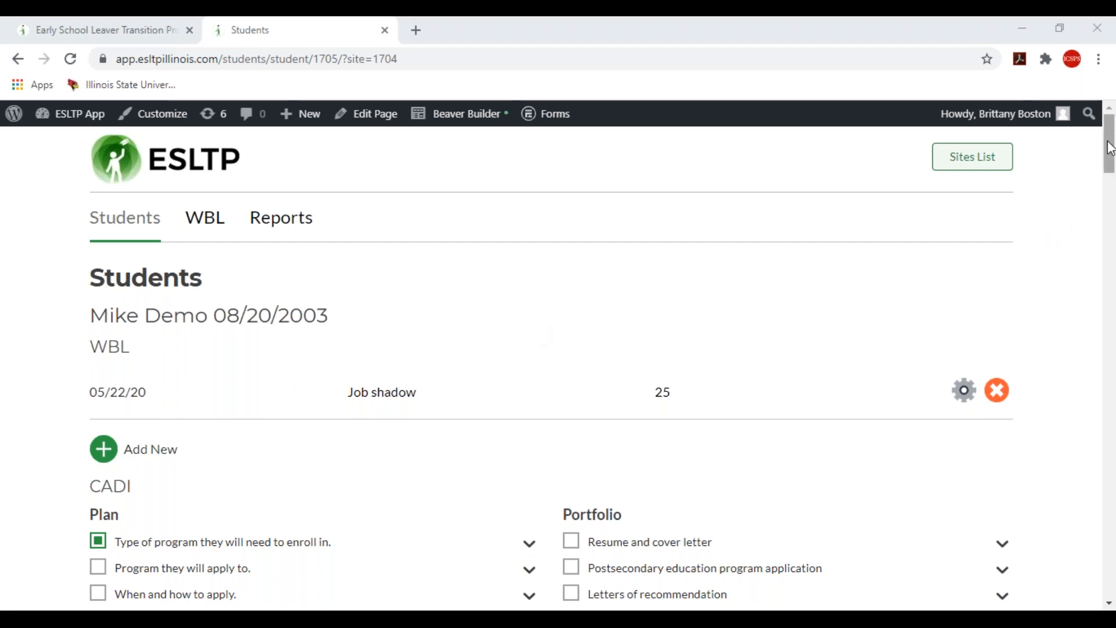
left_click_drag(1111, 148, 1112, 161)
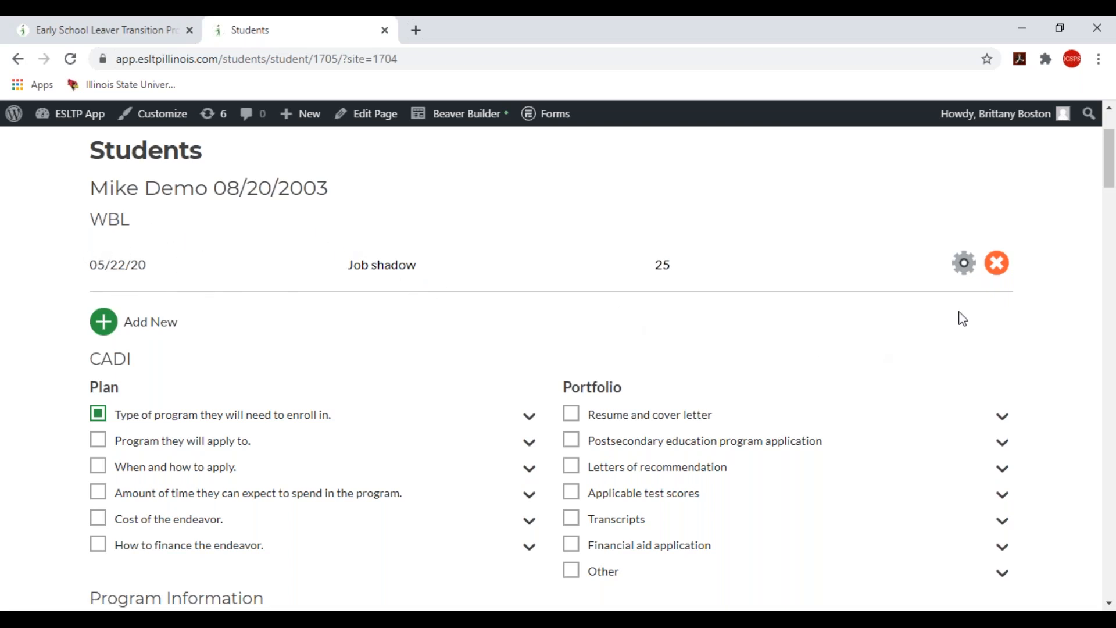
- Add the note "Planning to attend ISU" to the CADI plan item "Type of program they will need to enroll in" and collapse it
left_click_drag(1110, 157, 1112, 172)
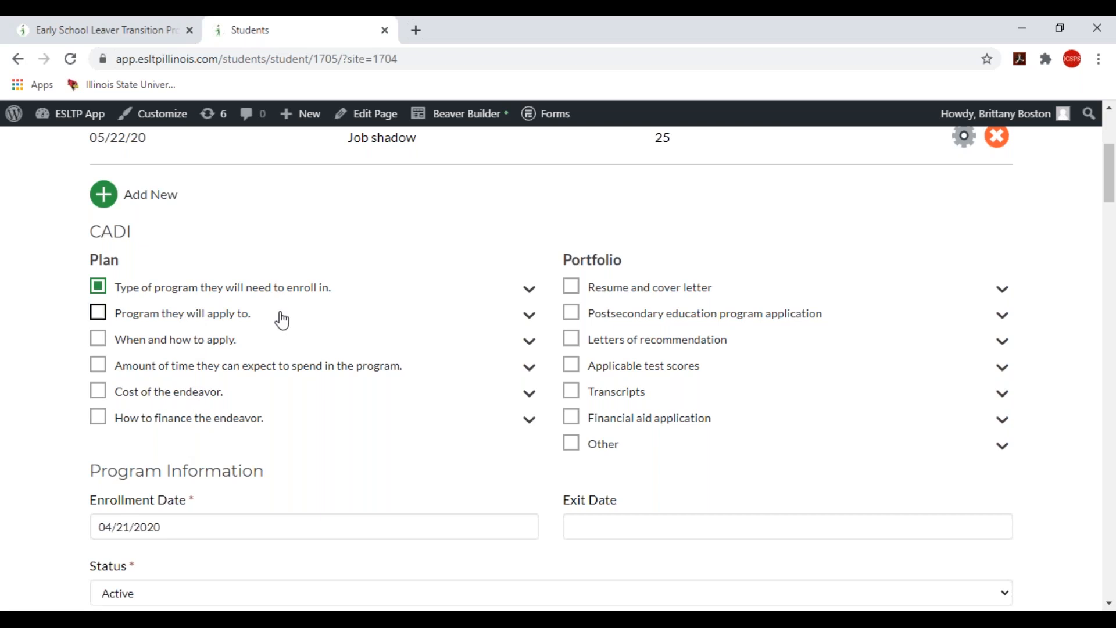
left_click(530, 290)
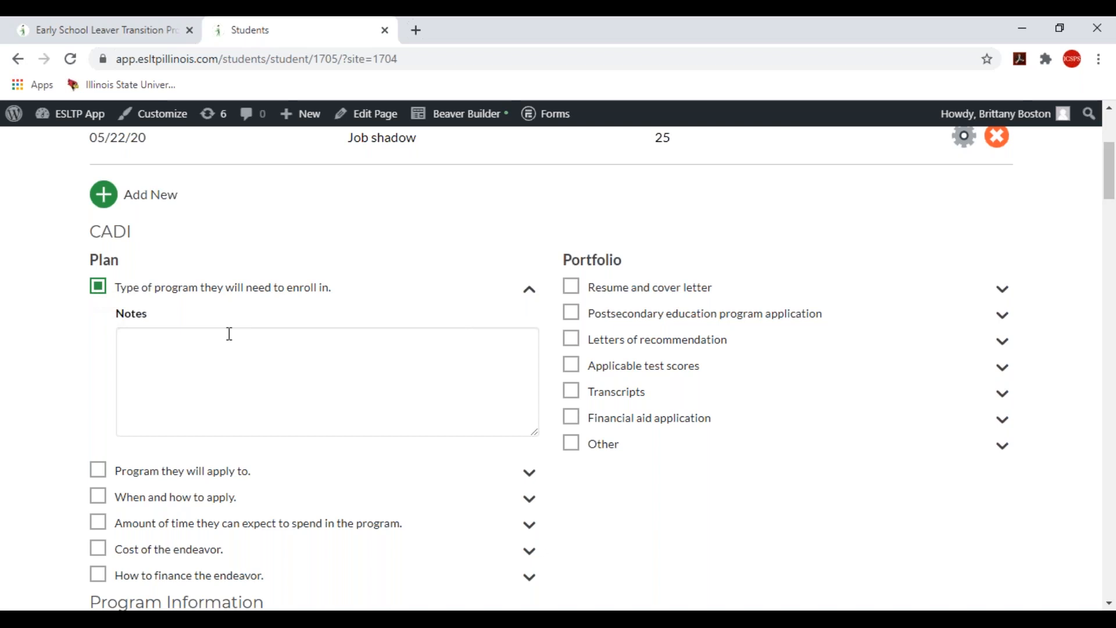
left_click(230, 333)
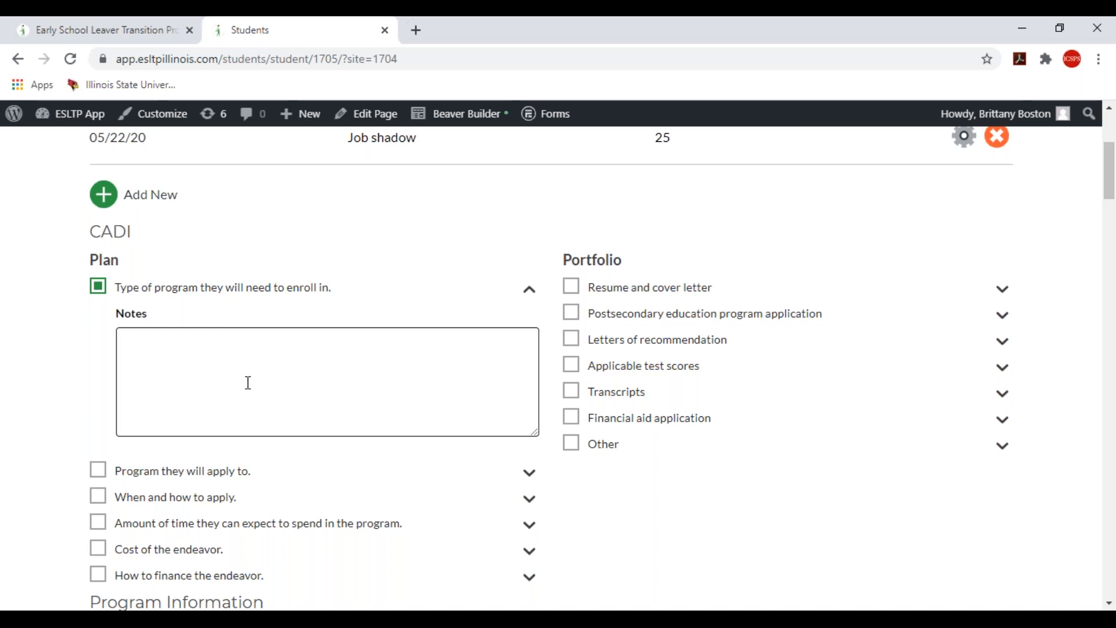
type("Planning to attend ISU")
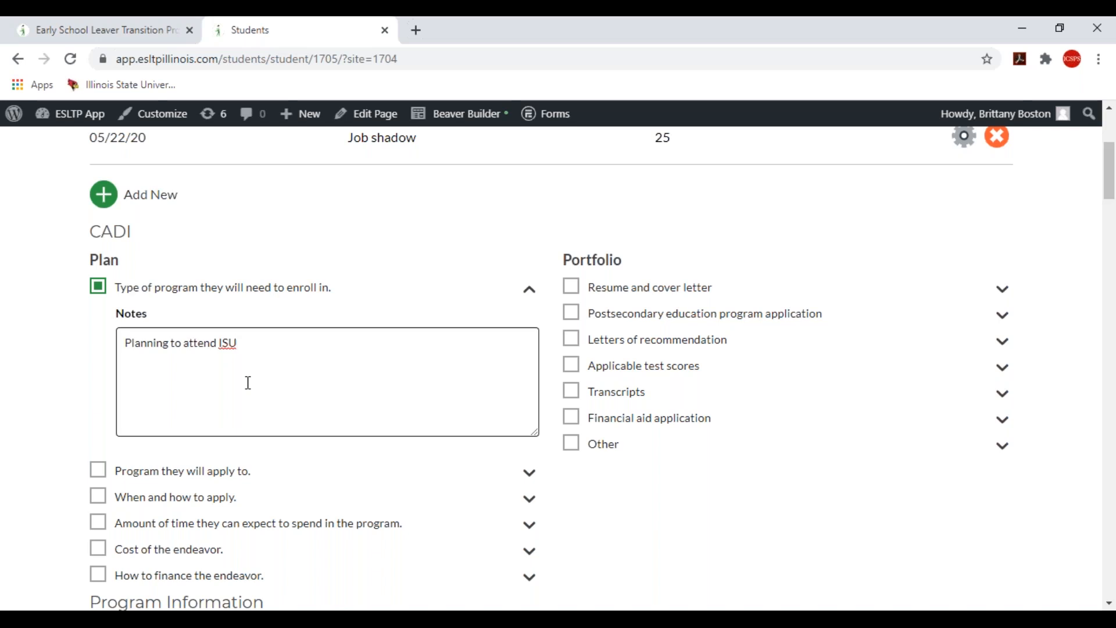
left_click(528, 297)
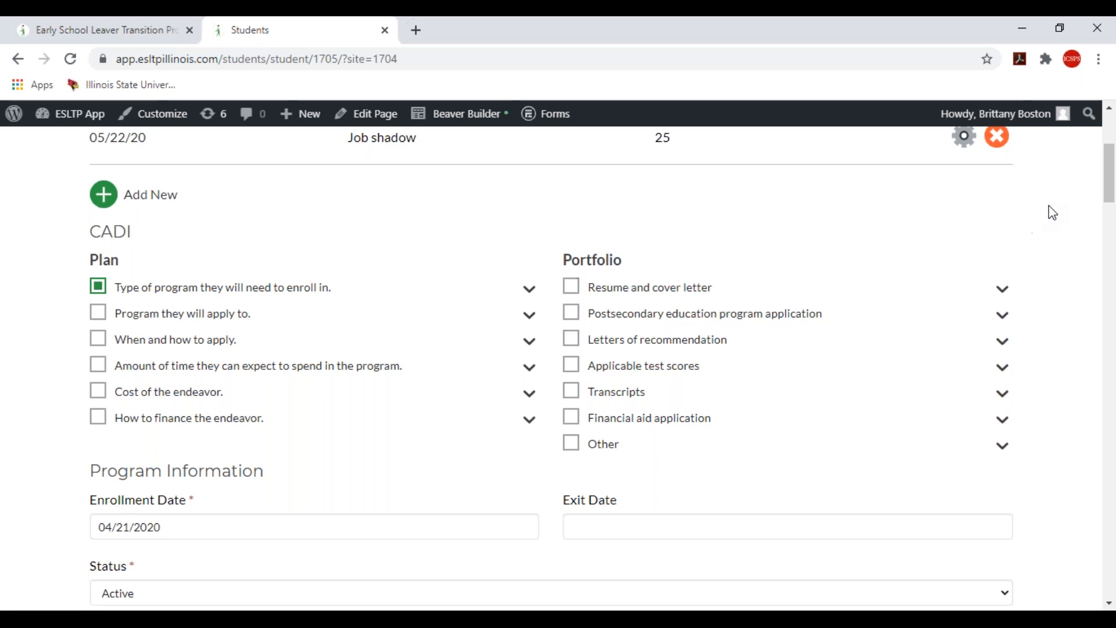
- Examine the available Status options in the student's Program Information without picking a different one
left_click_drag(1111, 163, 1110, 197)
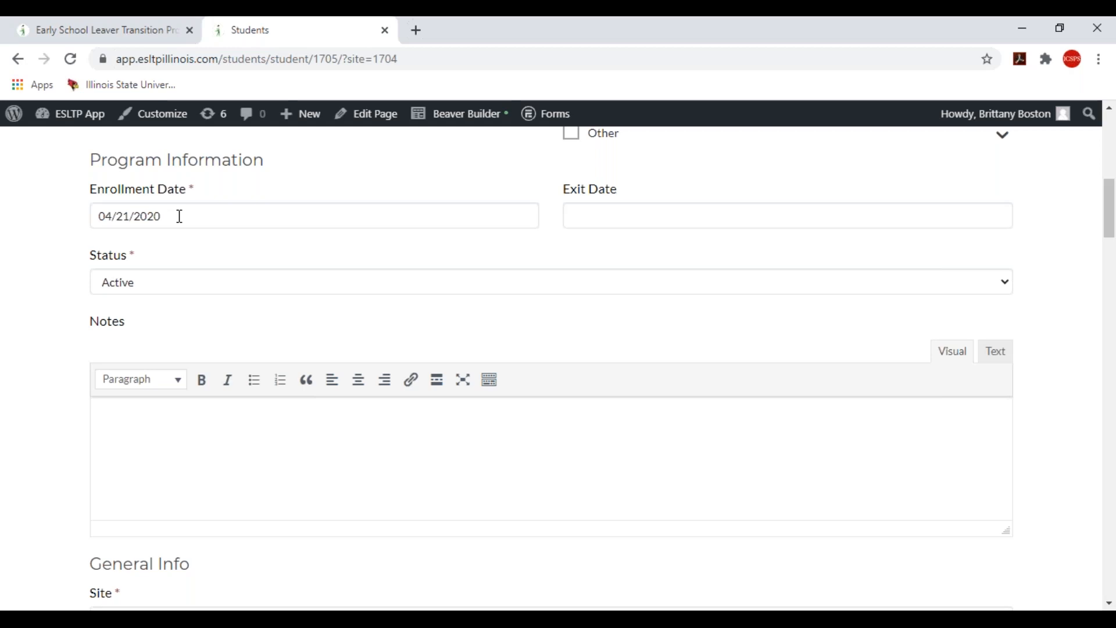
left_click(166, 288)
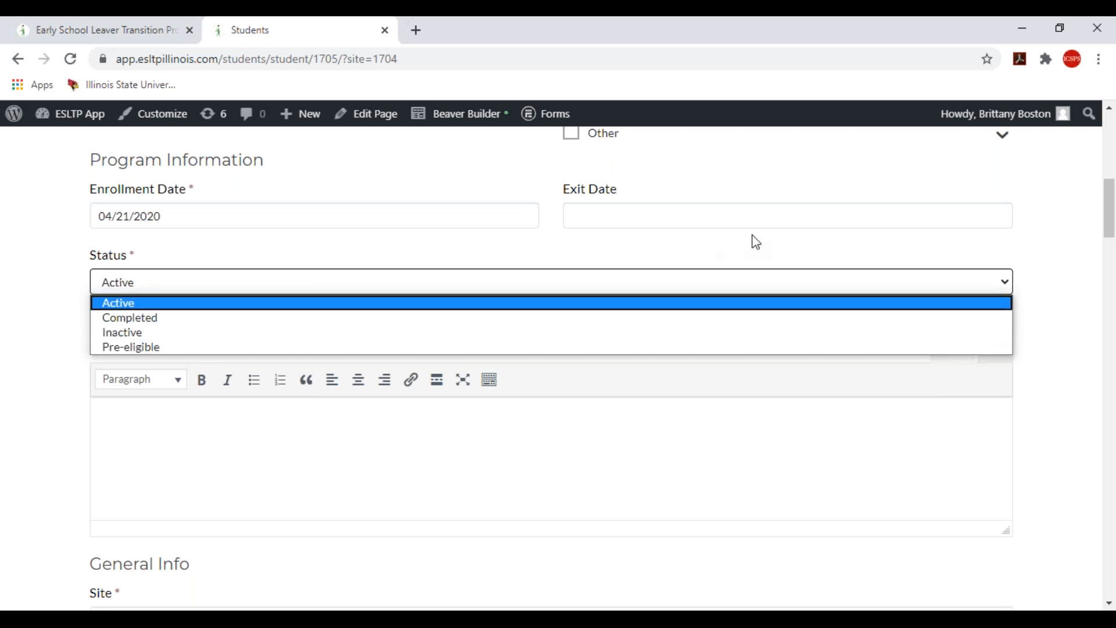
left_click(730, 46)
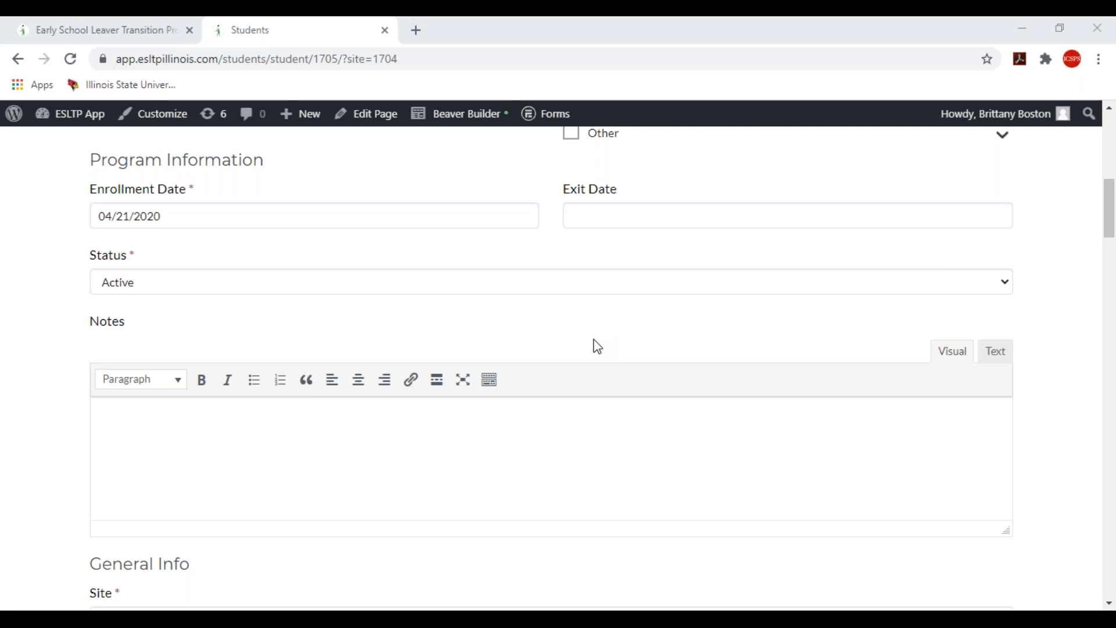
left_click(219, 282)
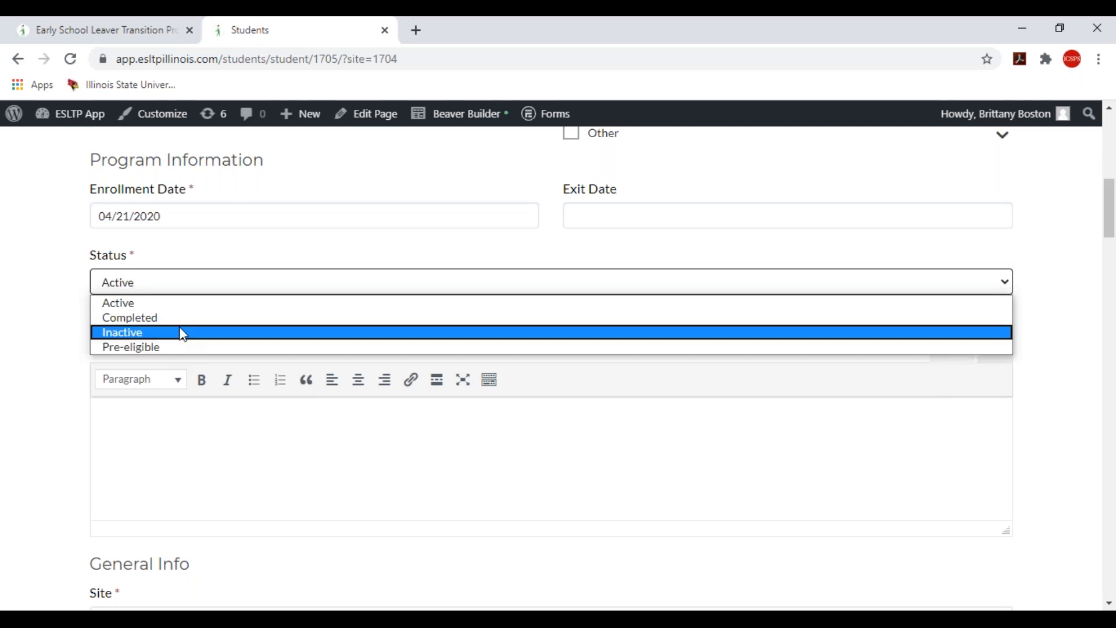
left_click(230, 289)
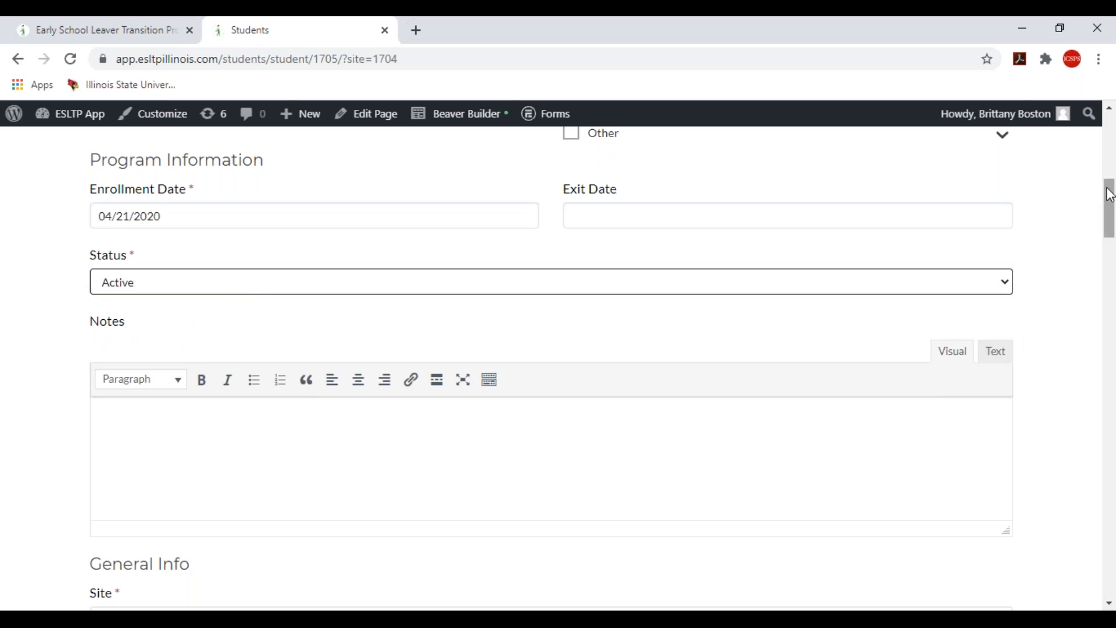
- Review the Notes editor and the General Info section, including the demographic and co-enrollment fields
left_click_drag(1110, 196, 1110, 211)
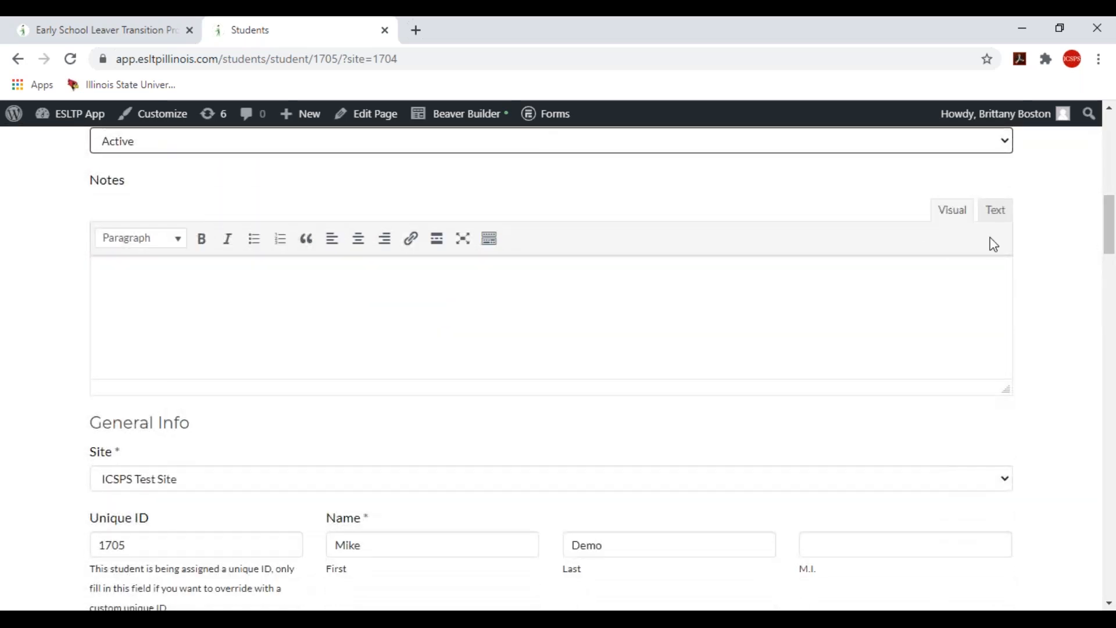
left_click(206, 272)
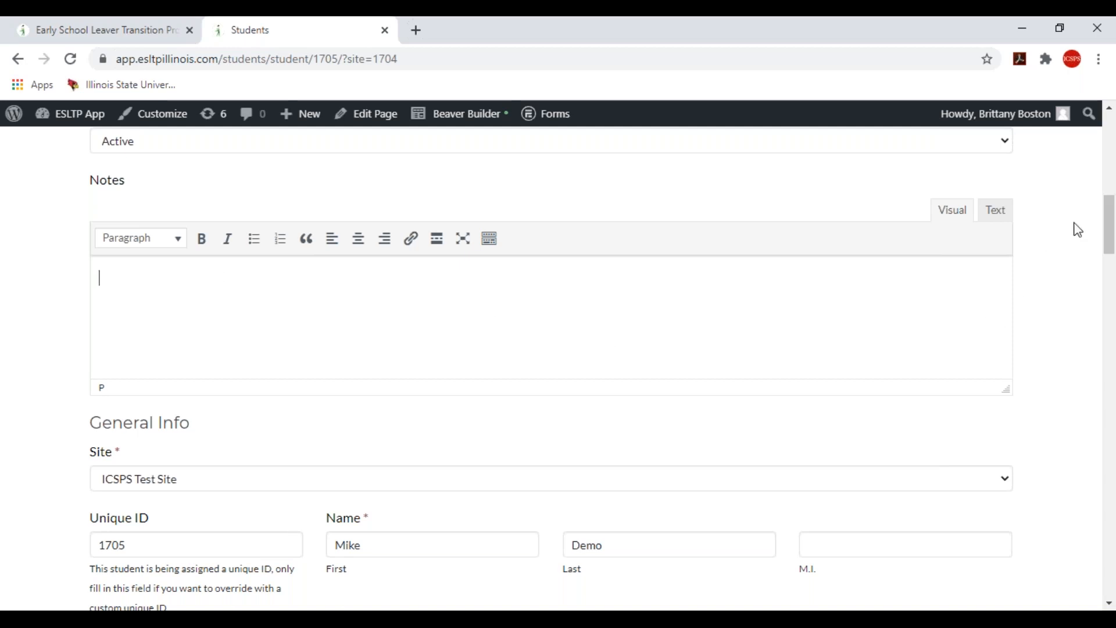
left_click_drag(1111, 212, 1112, 241)
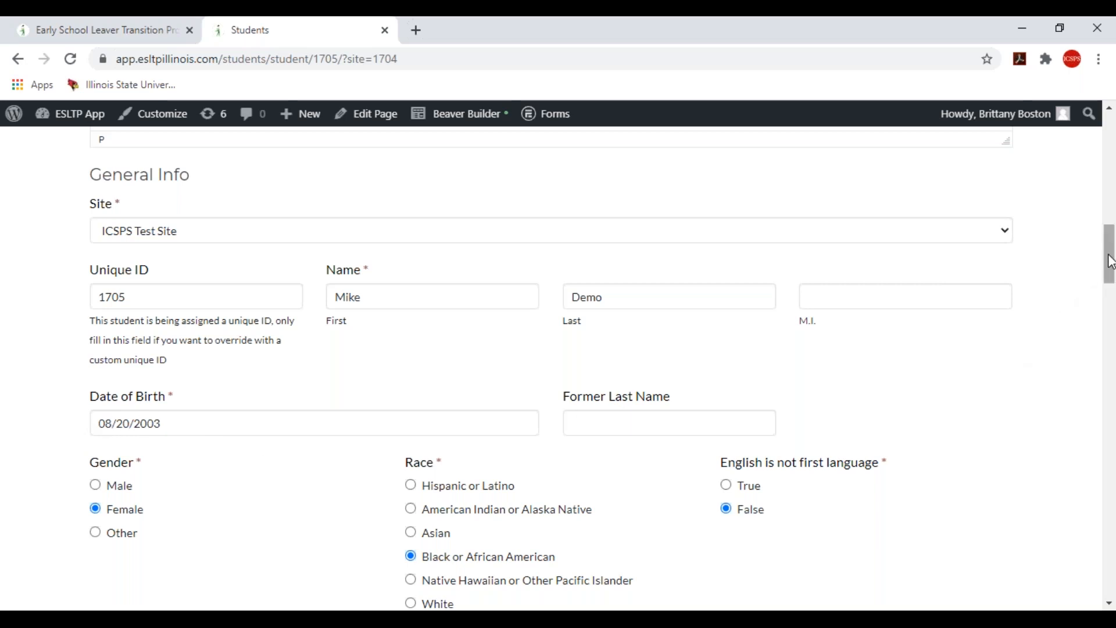
left_click_drag(1111, 262, 1111, 290)
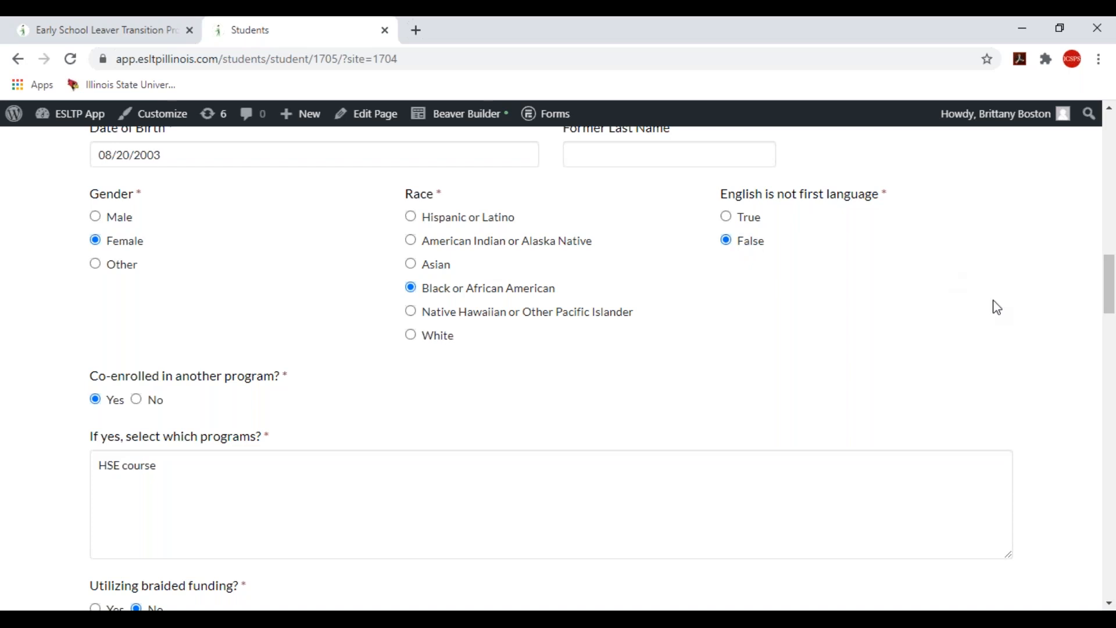
left_click_drag(1109, 275, 1109, 294)
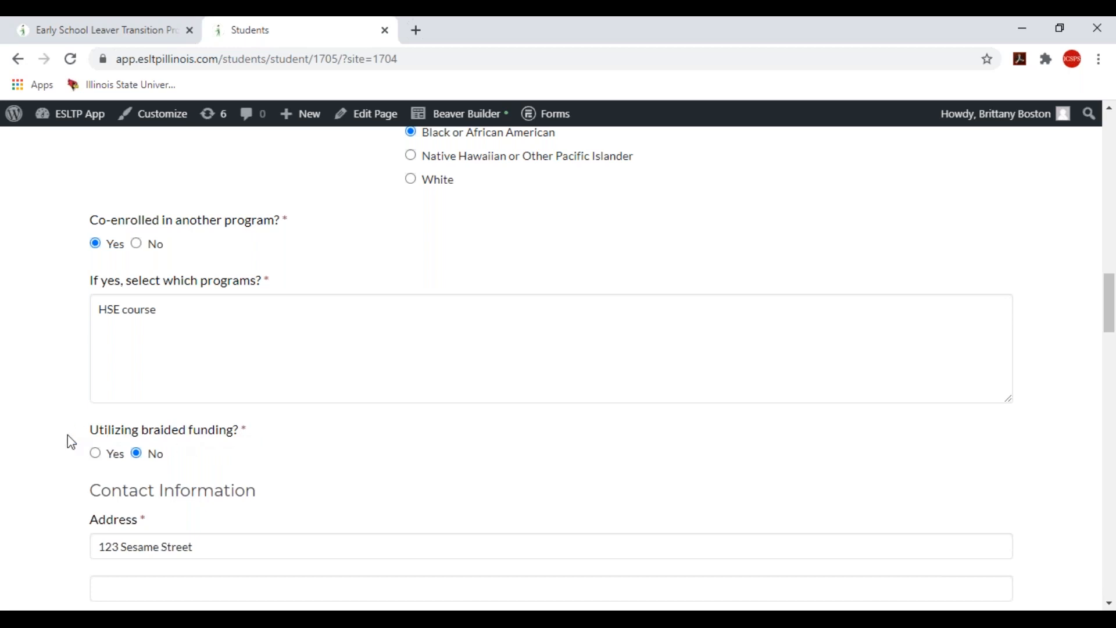
- Set braided funding to Yes to inspect the funding sources field, and switch it back to No
left_click(96, 454)
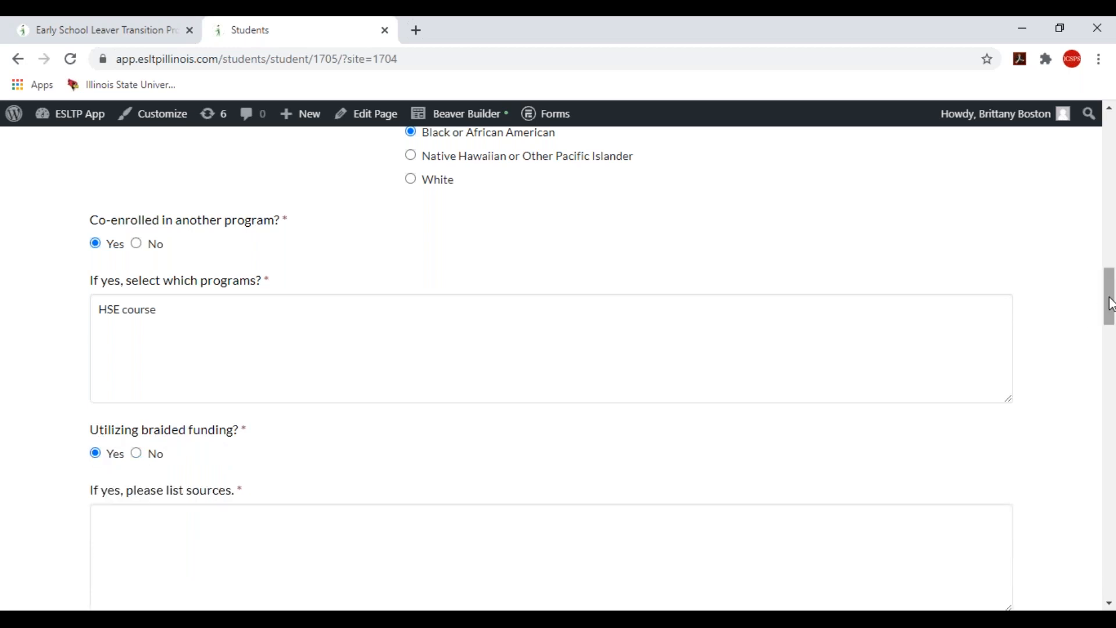
left_click_drag(1111, 304, 1111, 311)
left_click(196, 459)
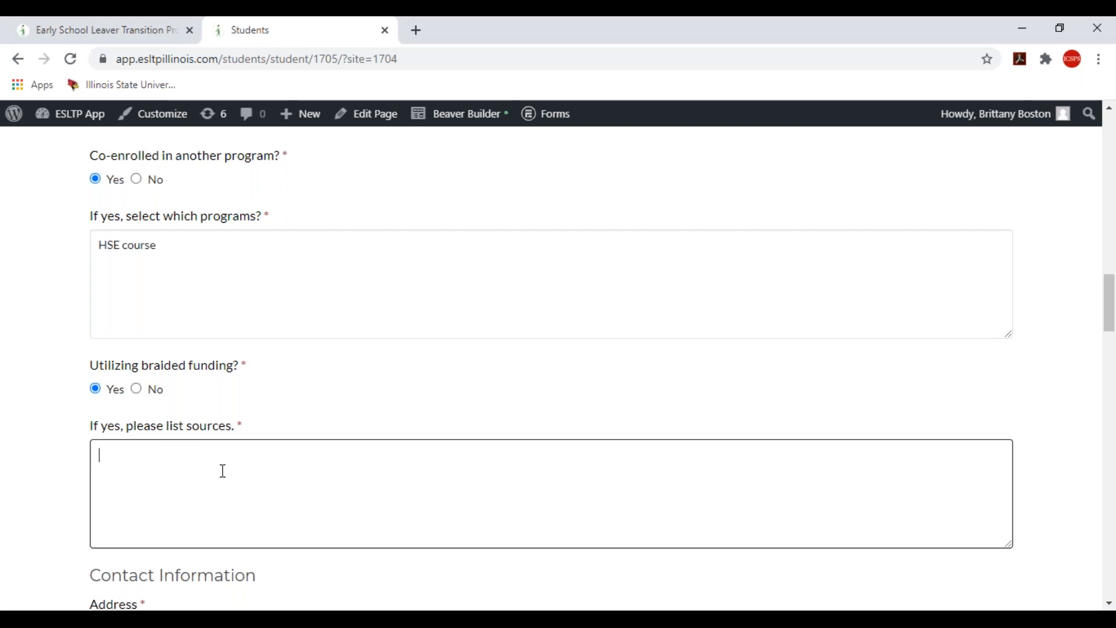
left_click(137, 390)
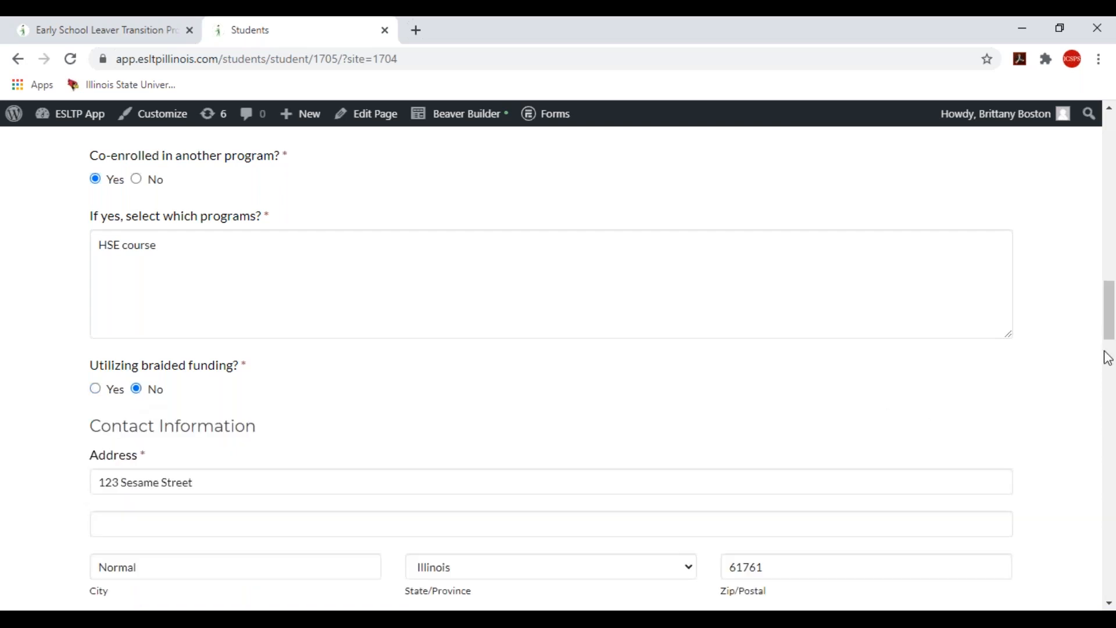
- Review the student's Contact Information, History, Assessment Scores and Other Information sections
left_click_drag(1112, 314, 1111, 343)
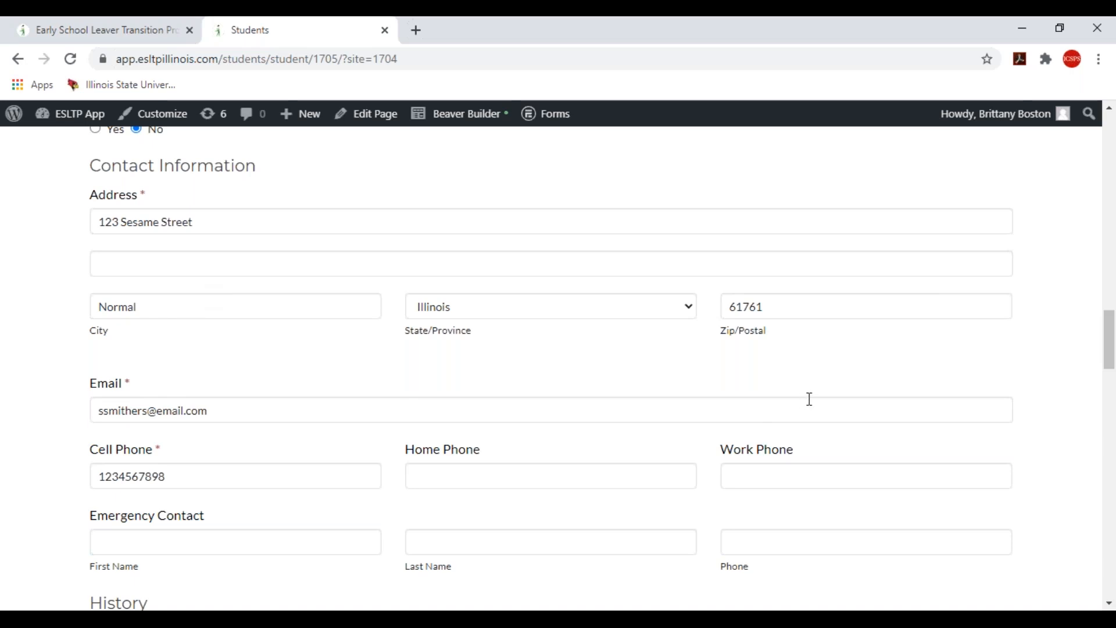
left_click_drag(1111, 332, 1112, 355)
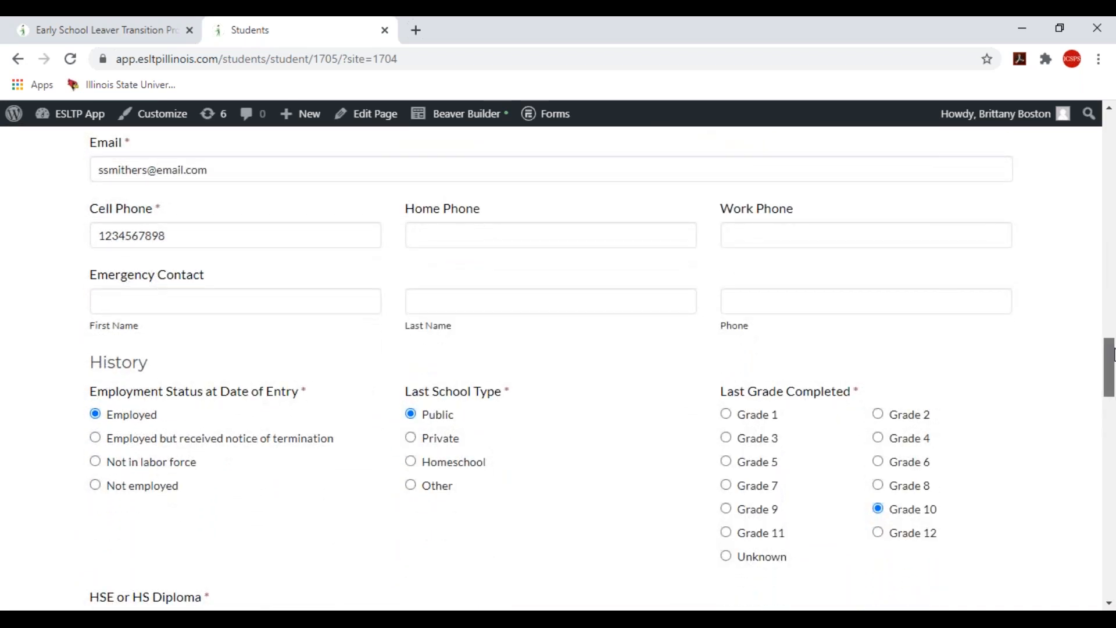
left_click_drag(1113, 356, 1111, 384)
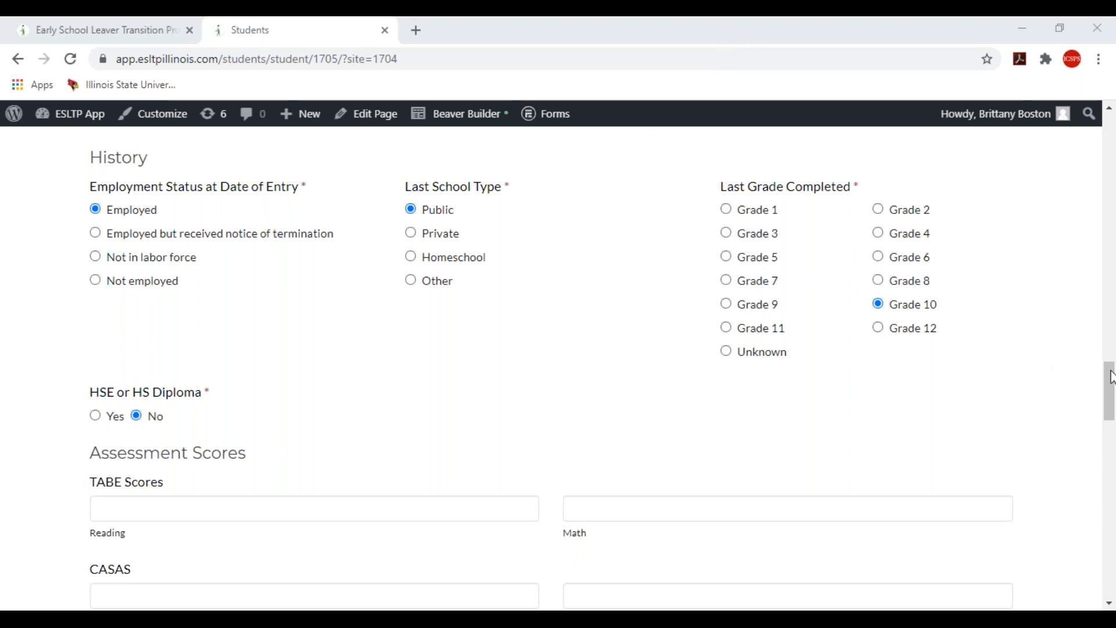
left_click_drag(1109, 377, 1110, 410)
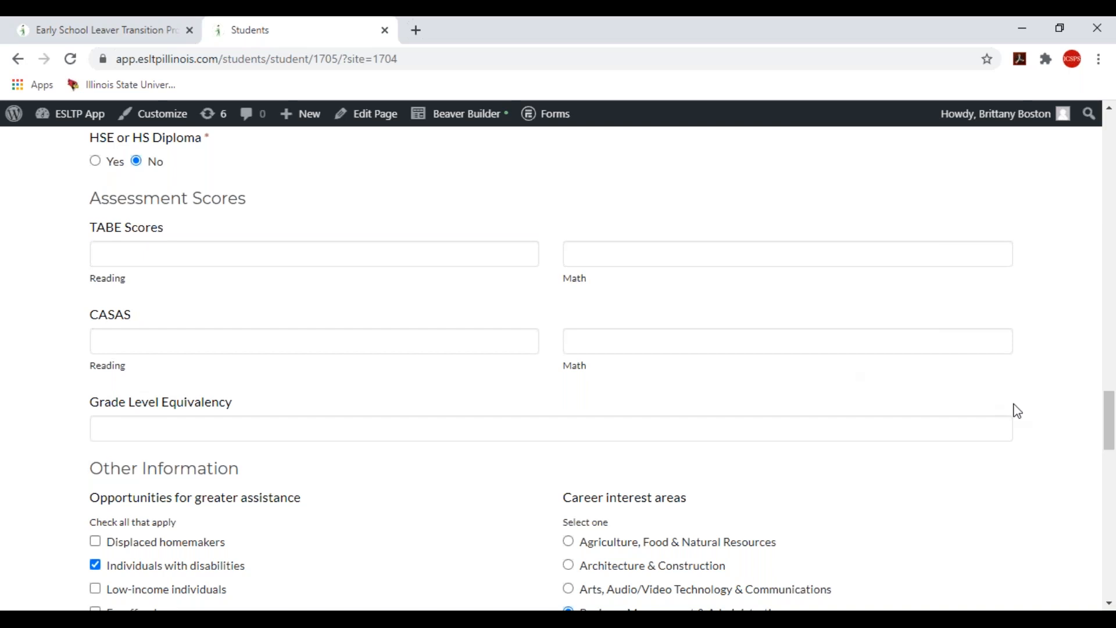
left_click_drag(1111, 411, 1113, 442)
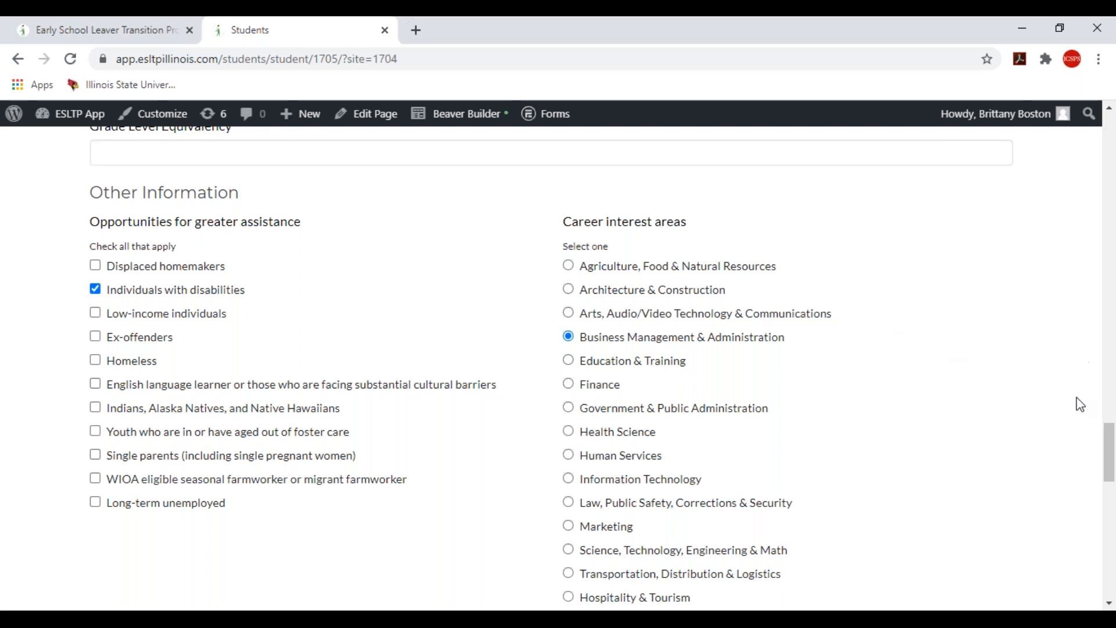
- Set workforce training on or before entry date to Yes to inspect the explanation field, and switch it back to No
left_click_drag(1110, 441, 1109, 493)
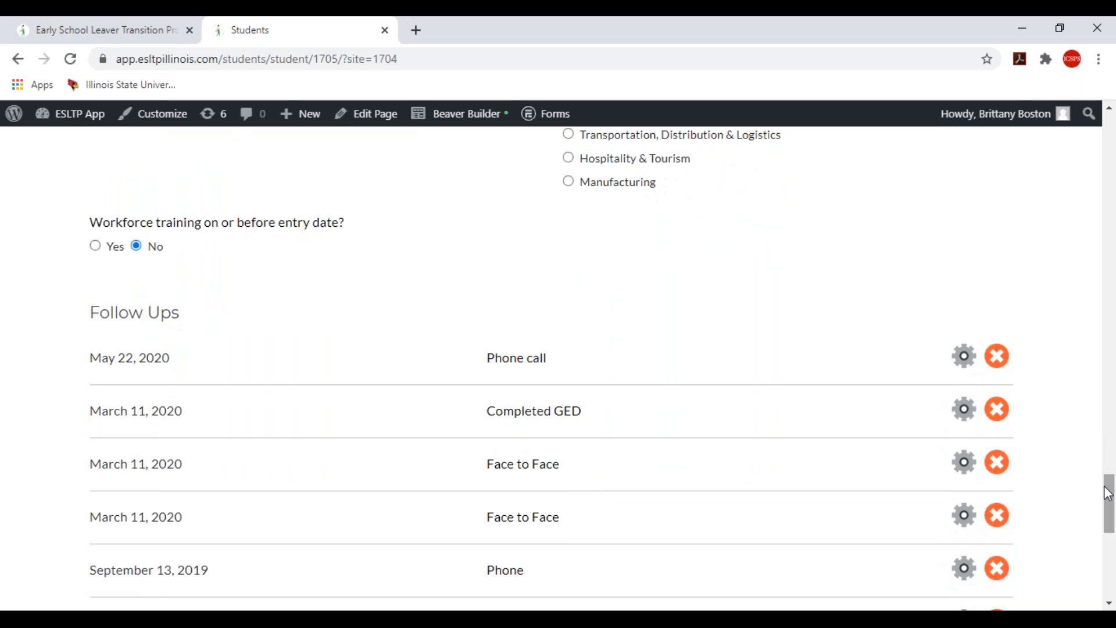
left_click_drag(1108, 494, 1109, 494)
left_click(97, 246)
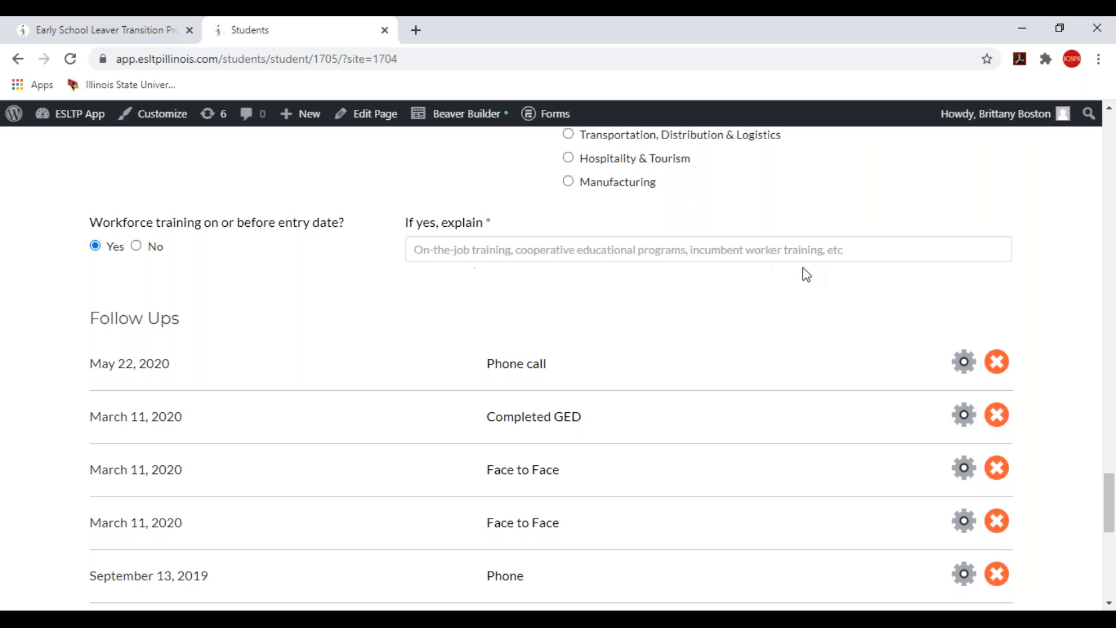
left_click(141, 248)
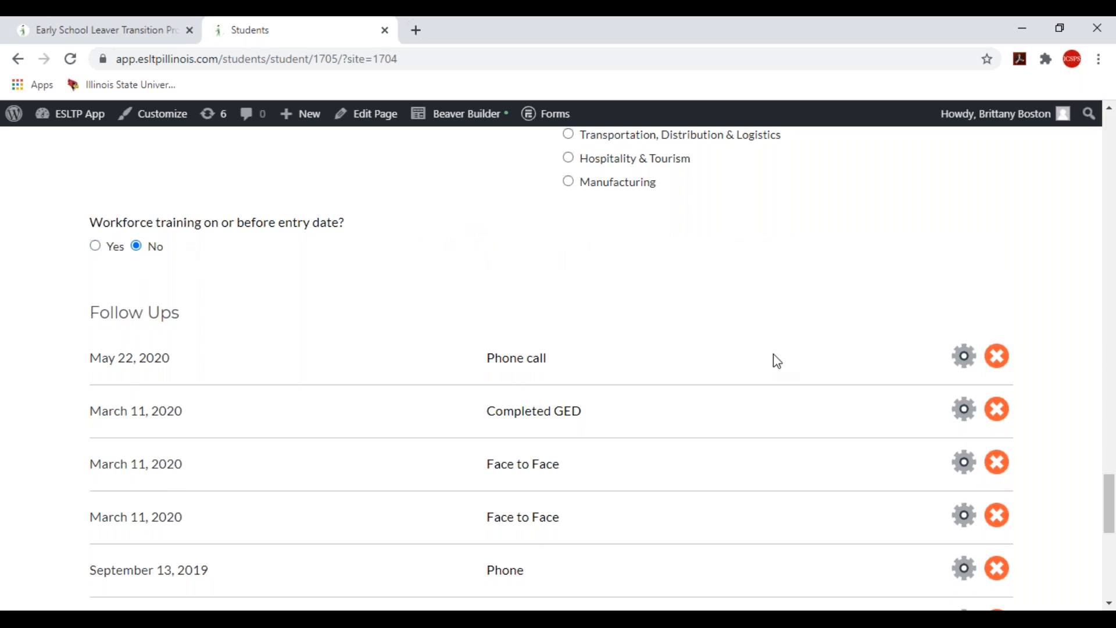
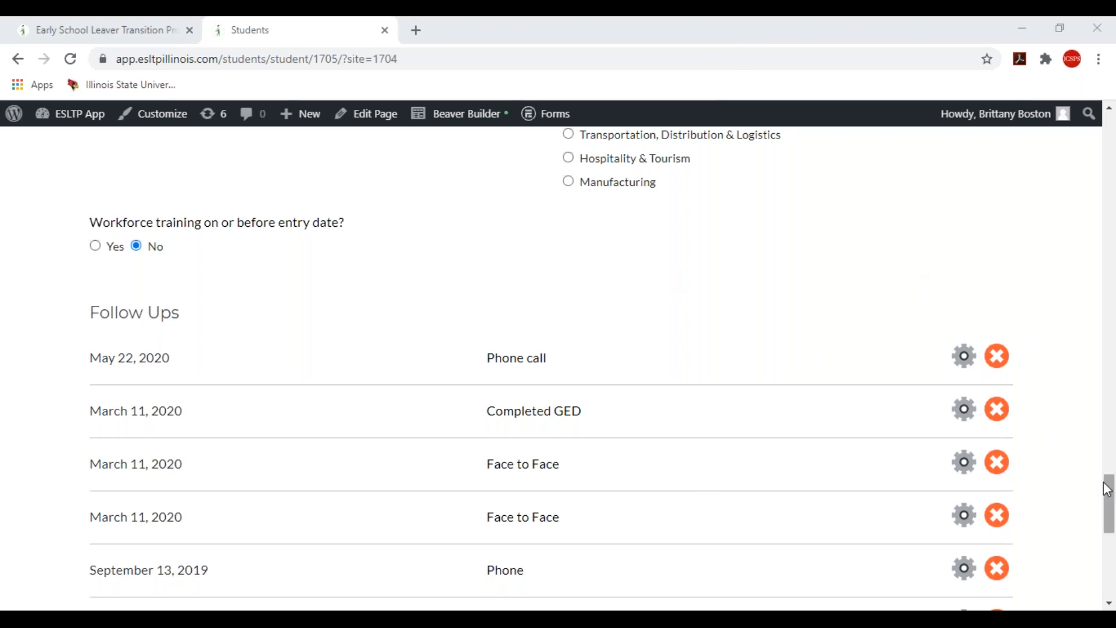
- Review the student's Follow Ups list down to the options for adding a follow-up and updating the record
mouse_move(1108, 490)
left_mouse_down()
mouse_move(1111, 555)
mouse_move(1111, 510)
left_mouse_up()
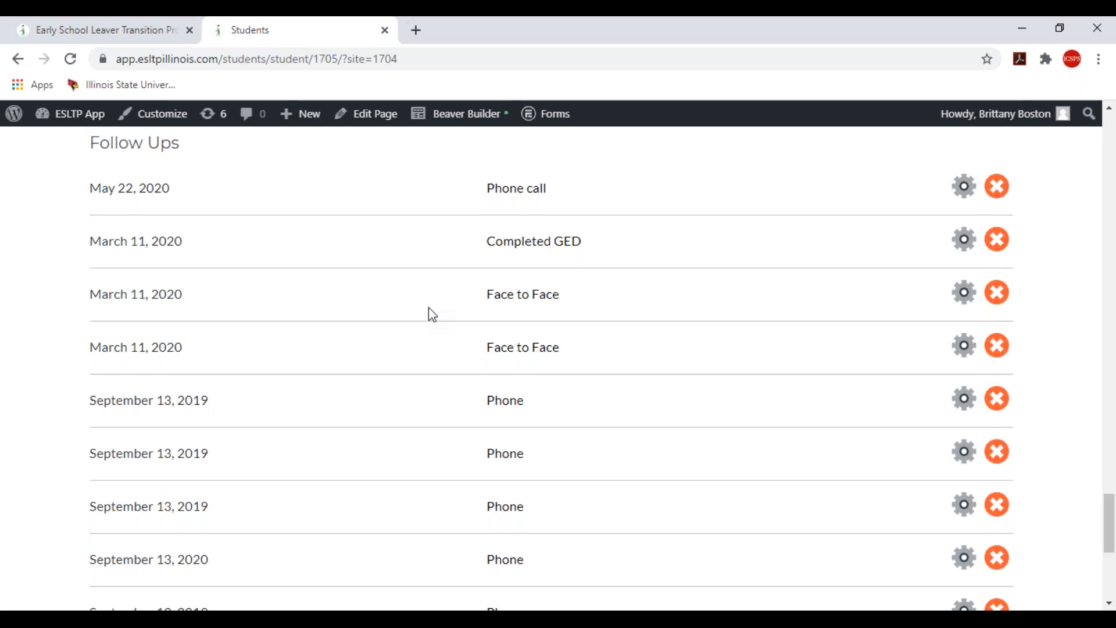
left_click_drag(1106, 516, 1105, 561)
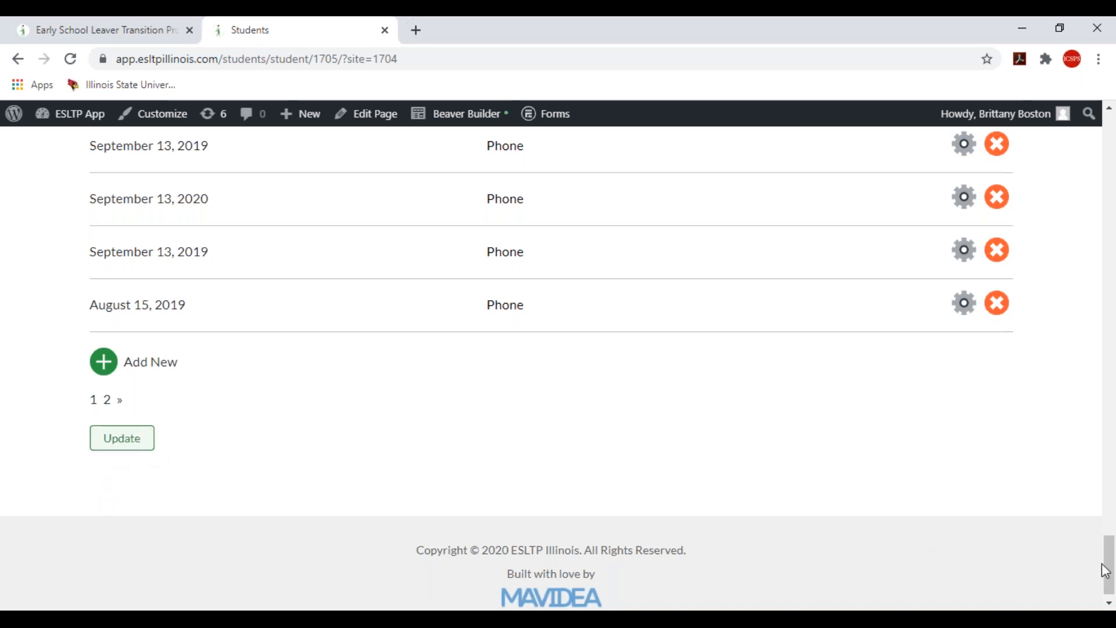
left_click_drag(1108, 563, 1099, 139)
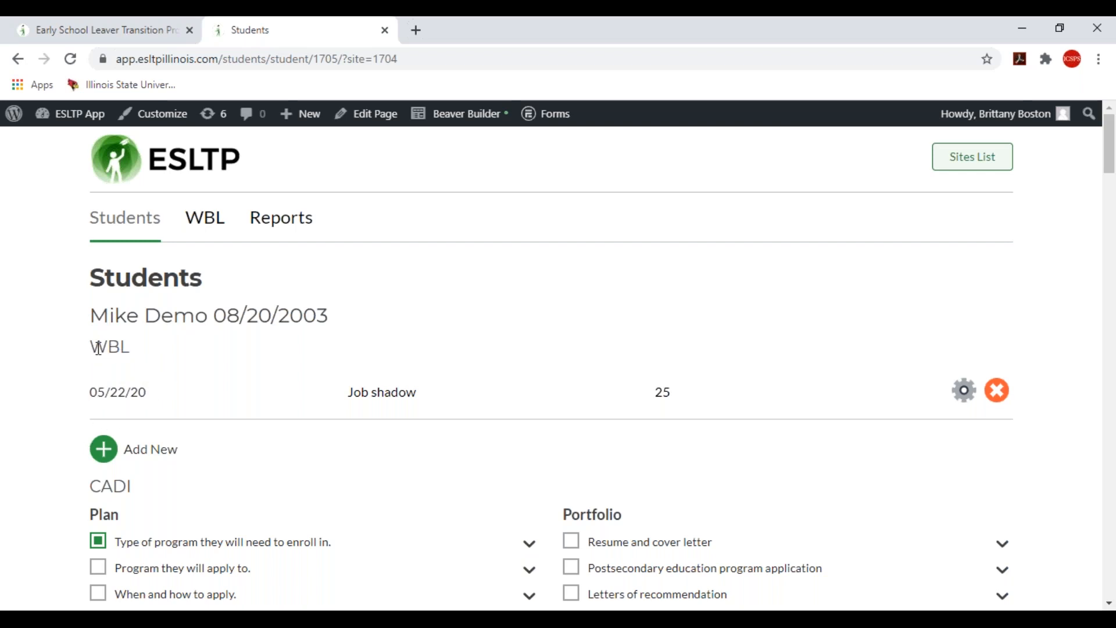
- Start a new WBL entry from the student's record and choose Other as its description
left_click(104, 457)
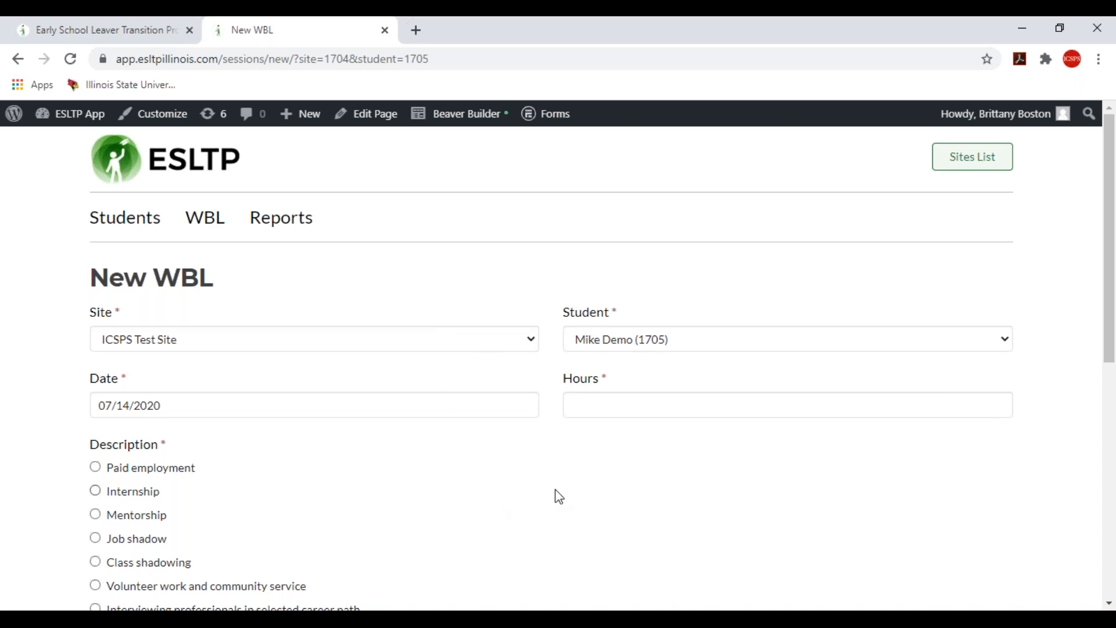
left_click_drag(1112, 254, 1112, 344)
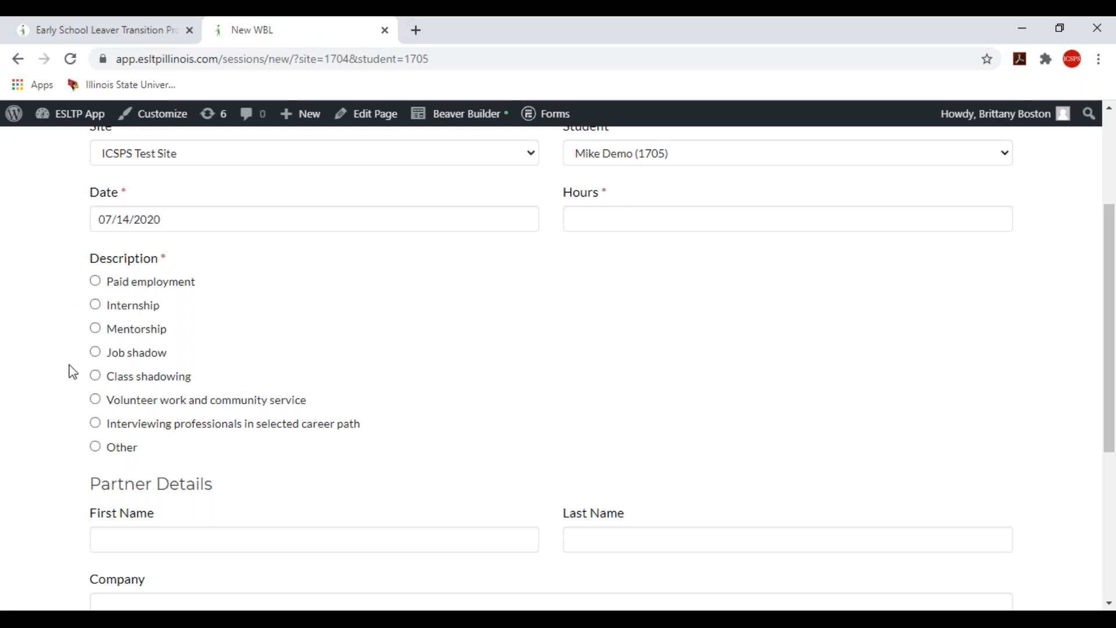
left_click(96, 449)
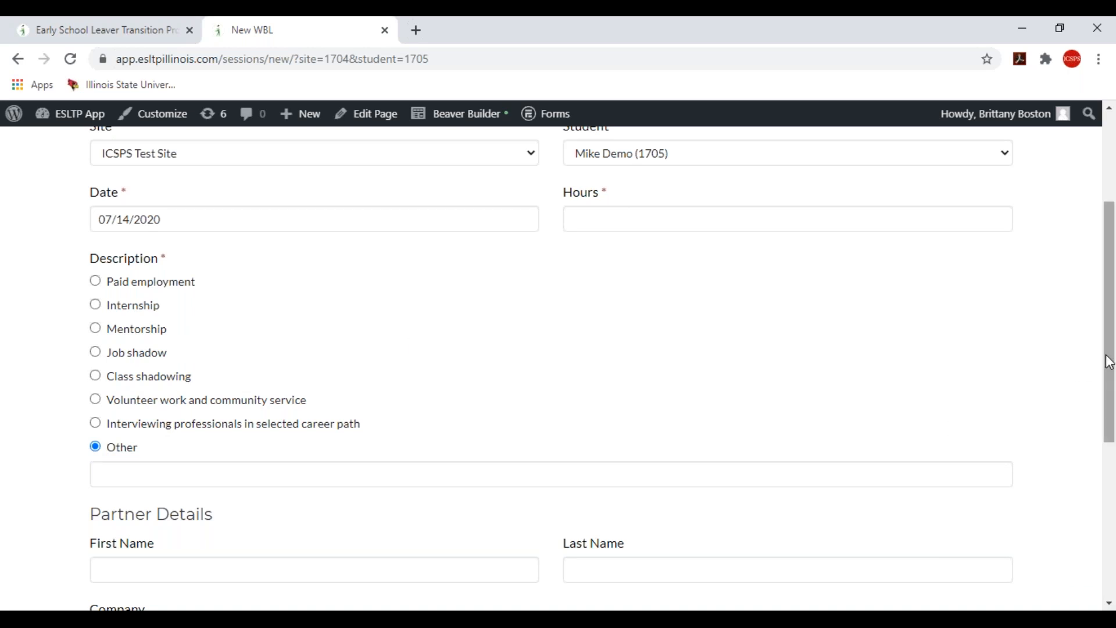
- Review the Partner Details and the site, student, date and hours fields of the New WBL form
left_click_drag(1111, 361, 494, 563)
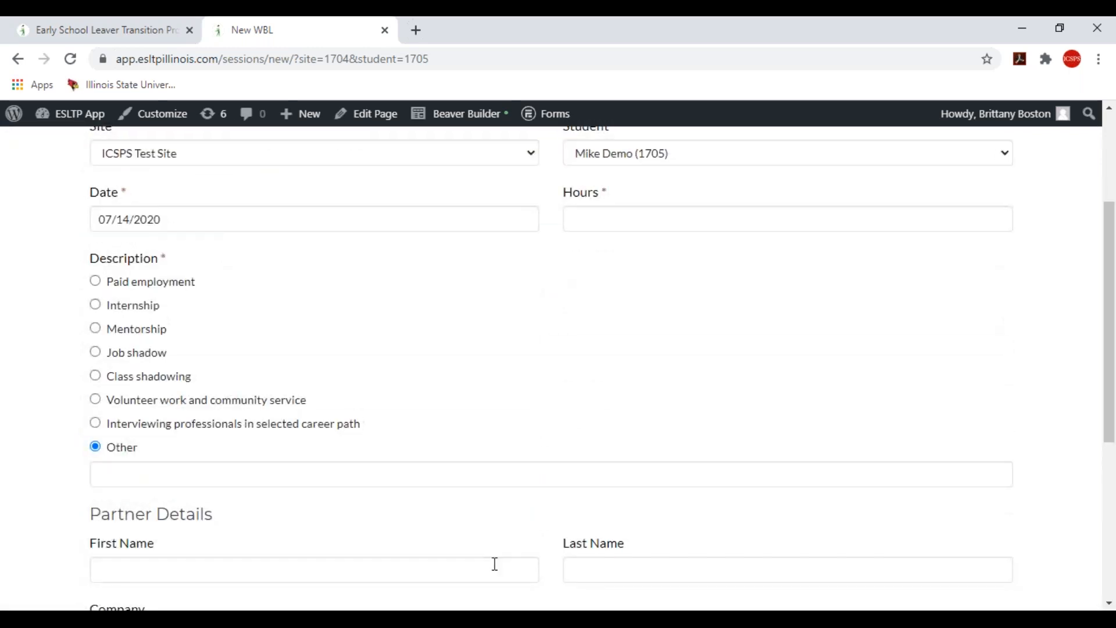
left_click_drag(1109, 356, 1103, 501)
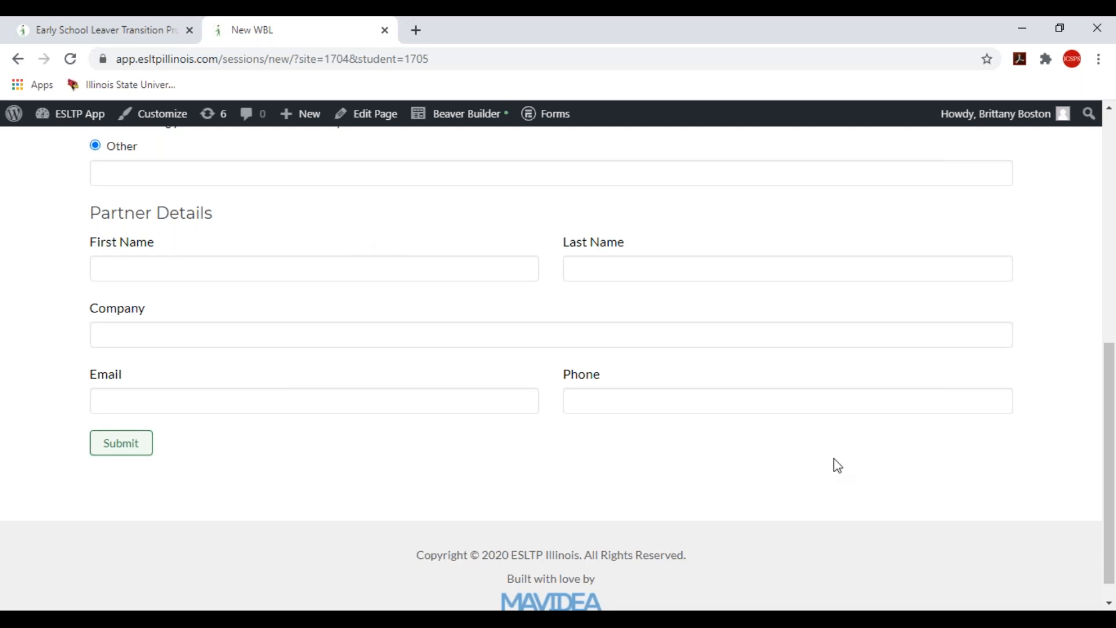
left_click_drag(1112, 464, 1105, 245)
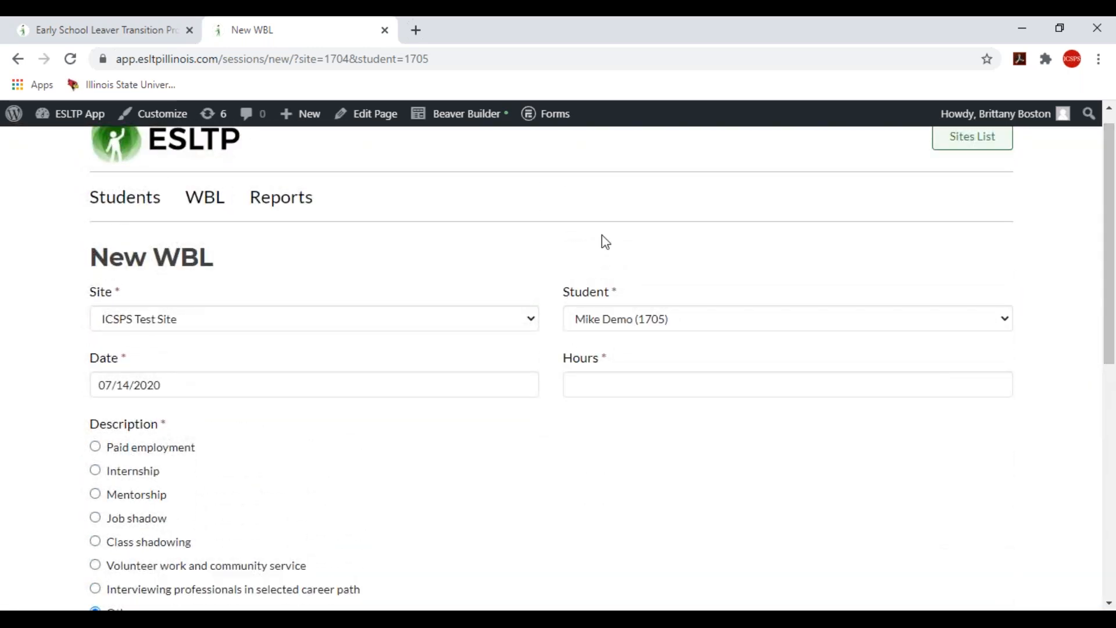
left_click(727, 42)
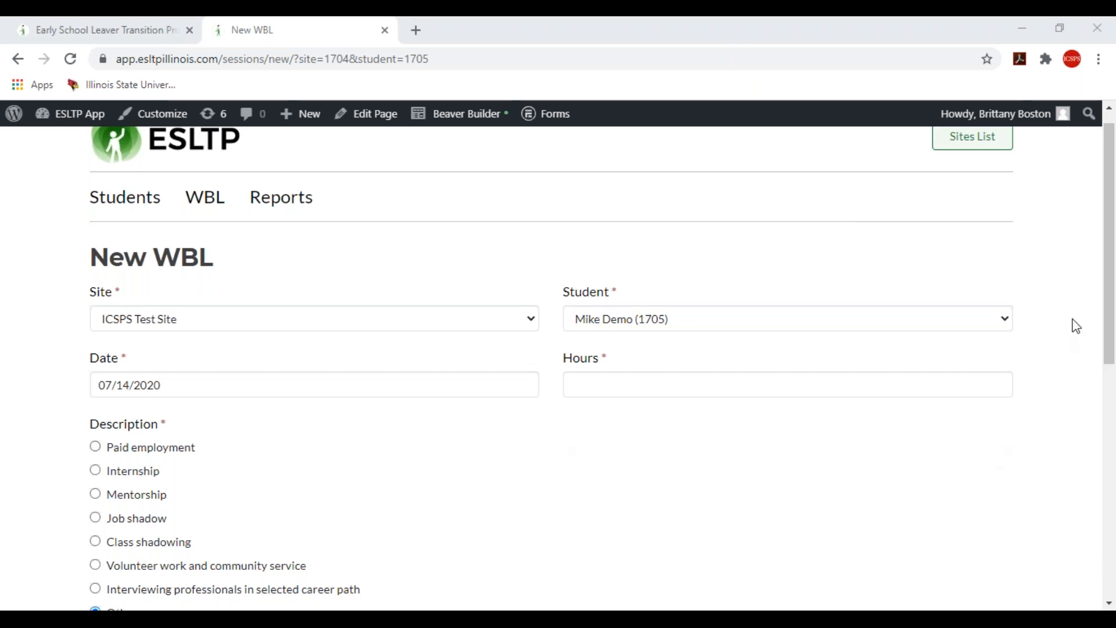
mouse_move(1110, 301)
left_mouse_down()
mouse_move(1114, 526)
mouse_move(1114, 291)
left_mouse_up()
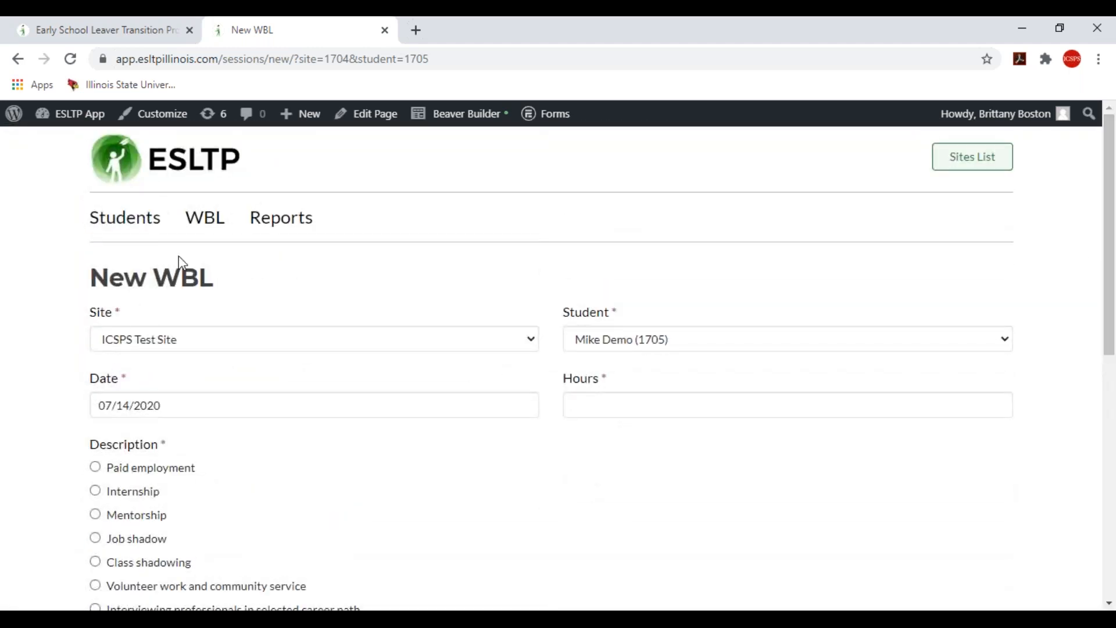
- Start a new WBL entry from the site-wide WBL list with ICSPS Test Site as the site
left_click(203, 223)
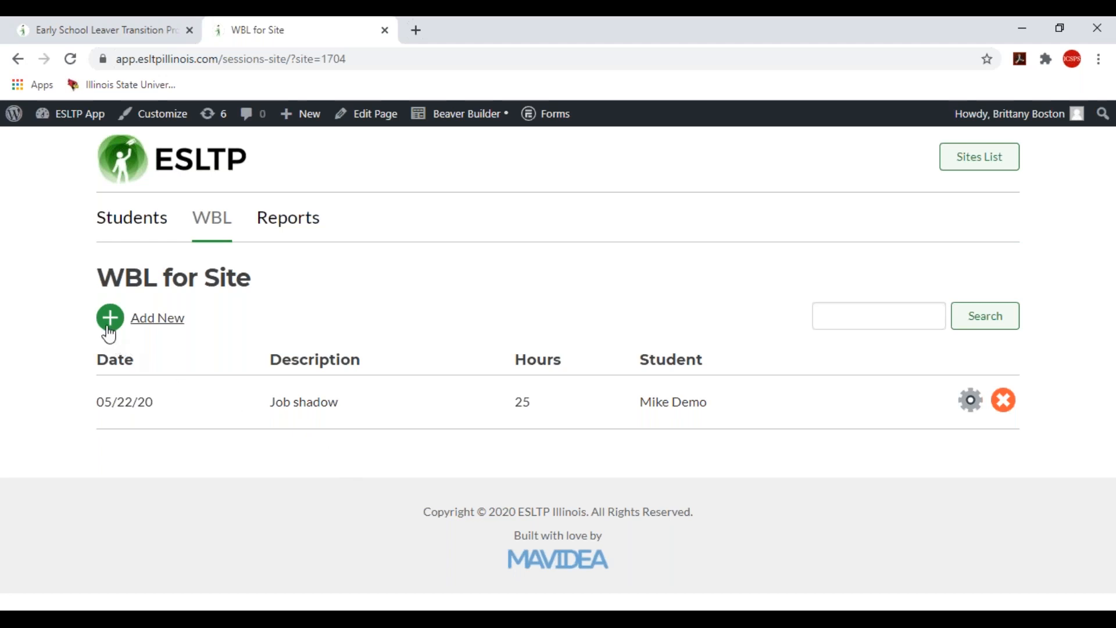
left_click(146, 324)
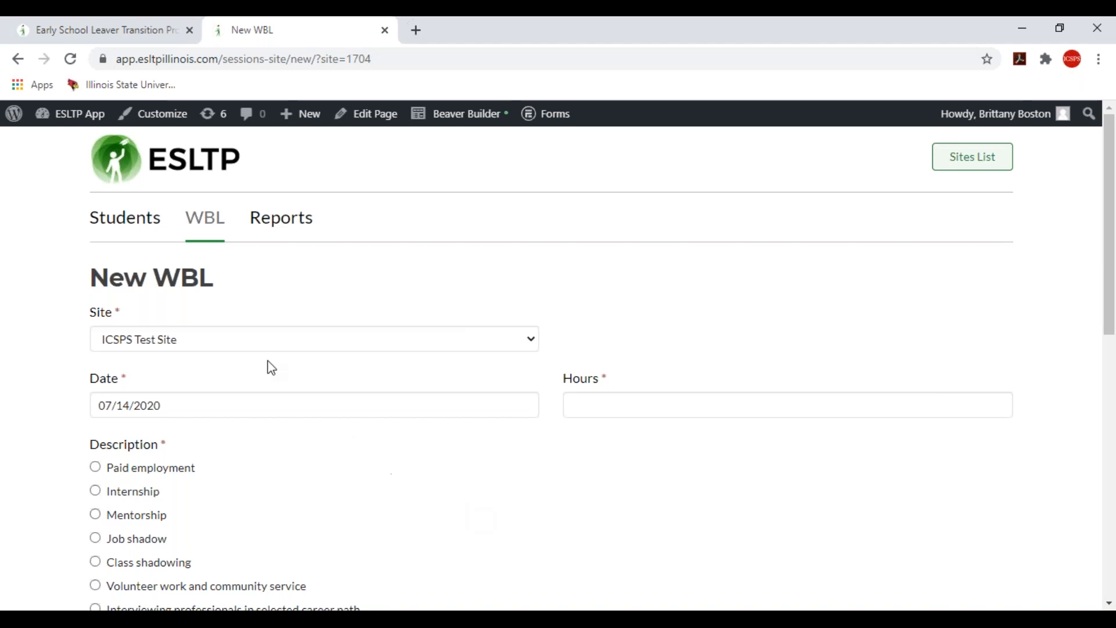
left_click(189, 349)
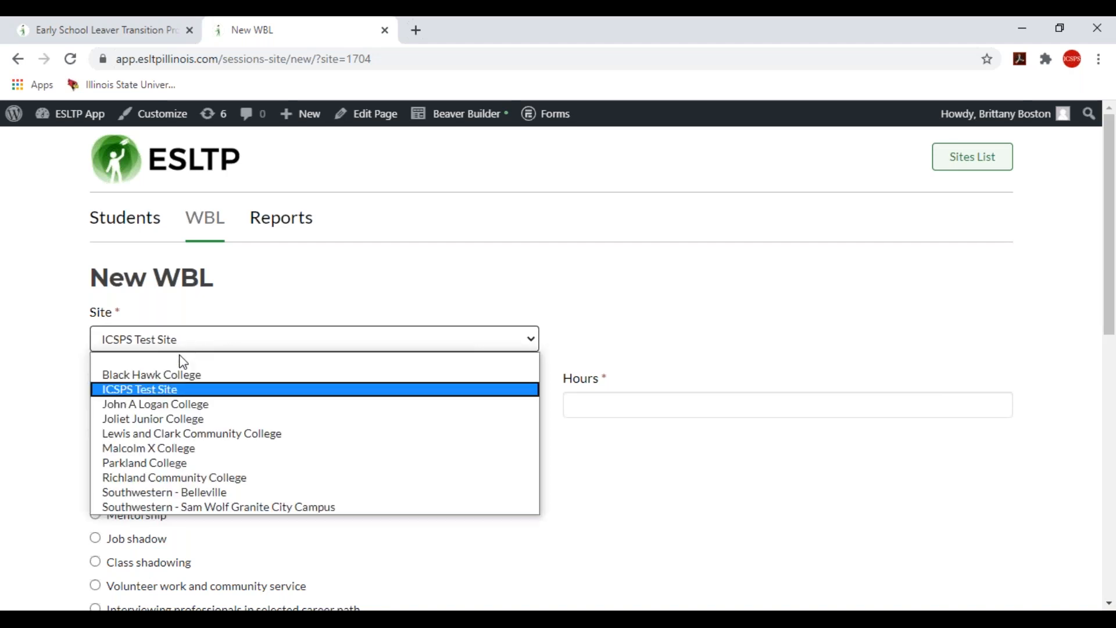
left_click(172, 391)
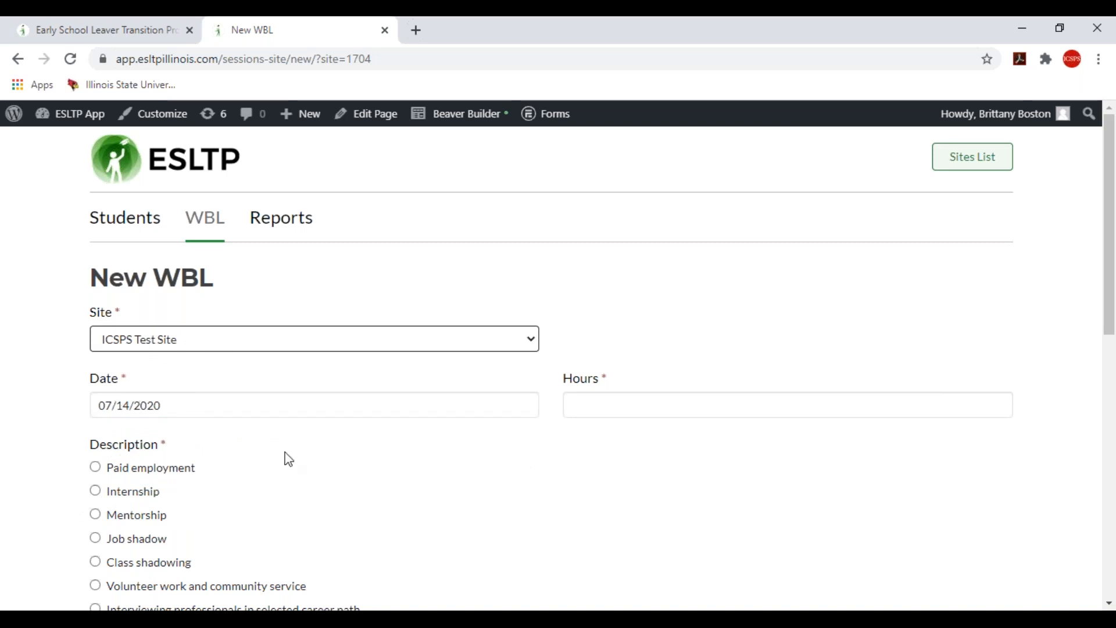
- Try selecting all students and a single student for the site-wide WBL entry, clearing each selection again
left_click_drag(1109, 273, 1103, 329)
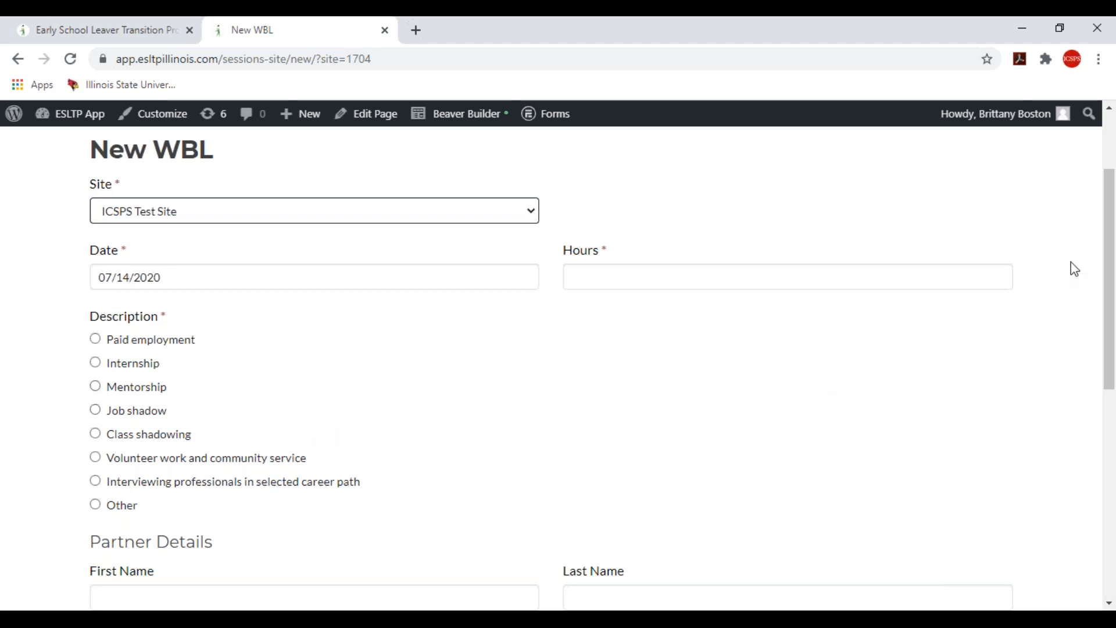
left_click_drag(1106, 254, 1089, 468)
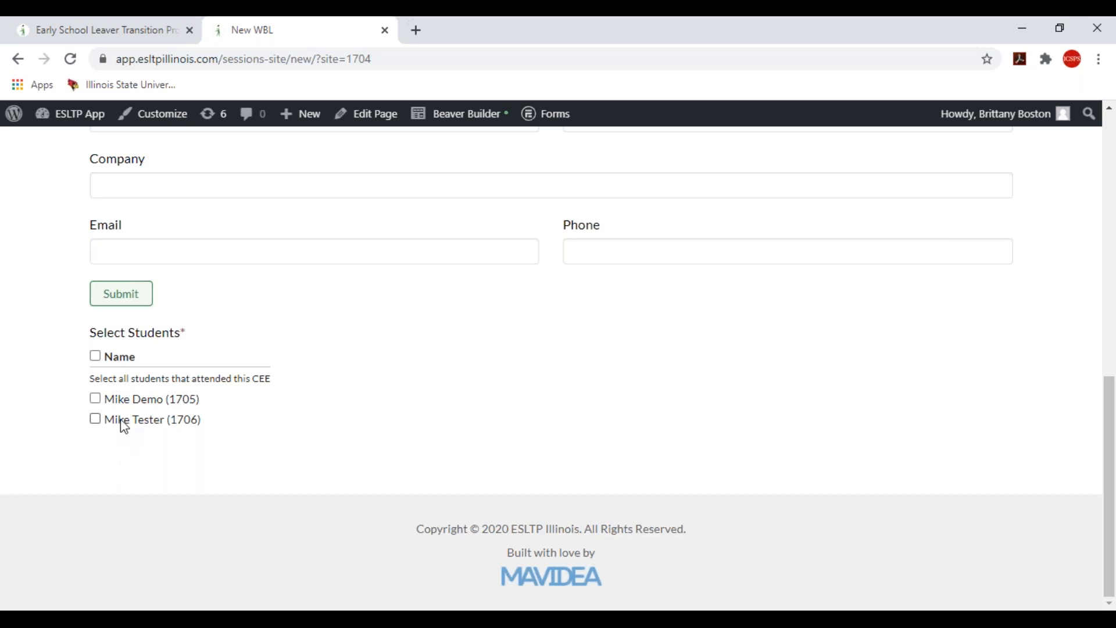
left_click(96, 357)
left_click(96, 357)
left_click(95, 400)
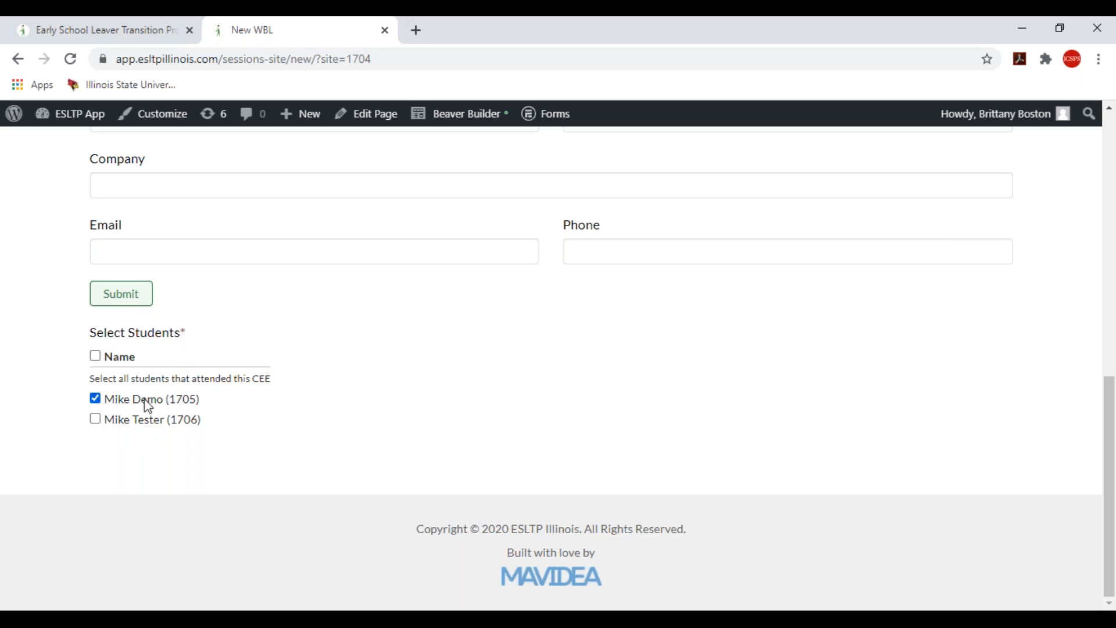
left_click(97, 402)
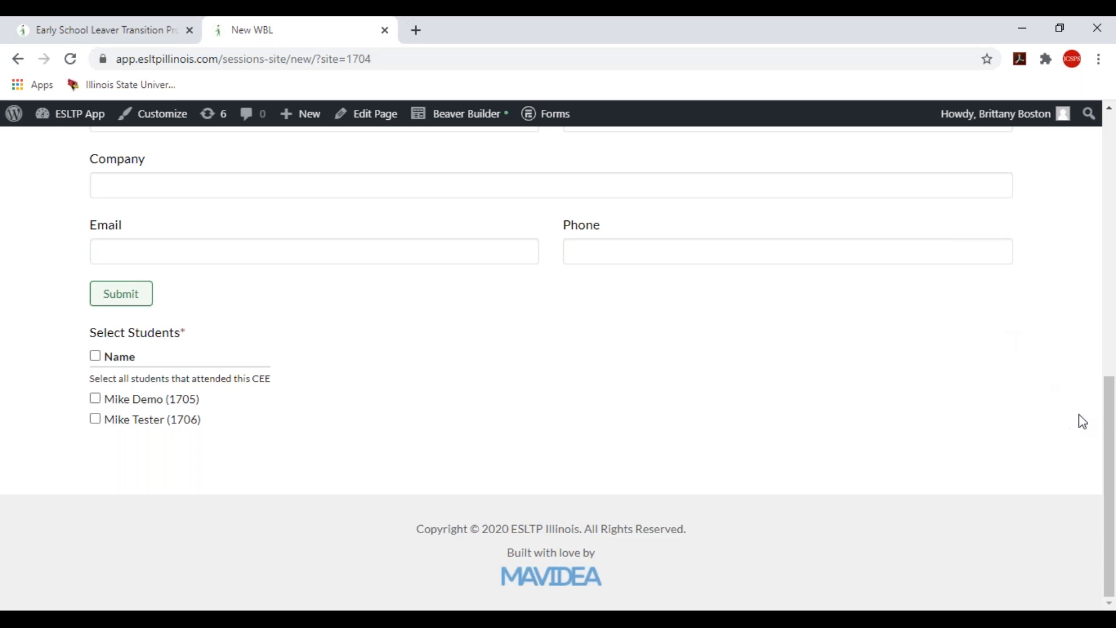
left_click_drag(1105, 423, 1110, 157)
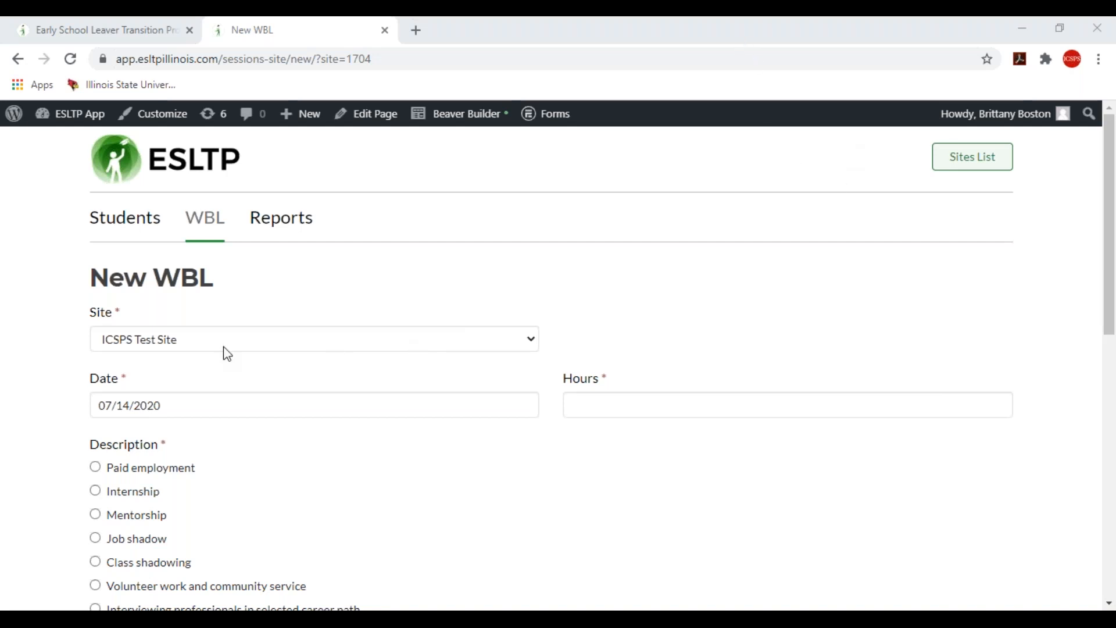
- Open the site's Reports and try the quarterly date ranges, ending with Q4 from 04/01/2020 to 06/30/2020
left_click(281, 225)
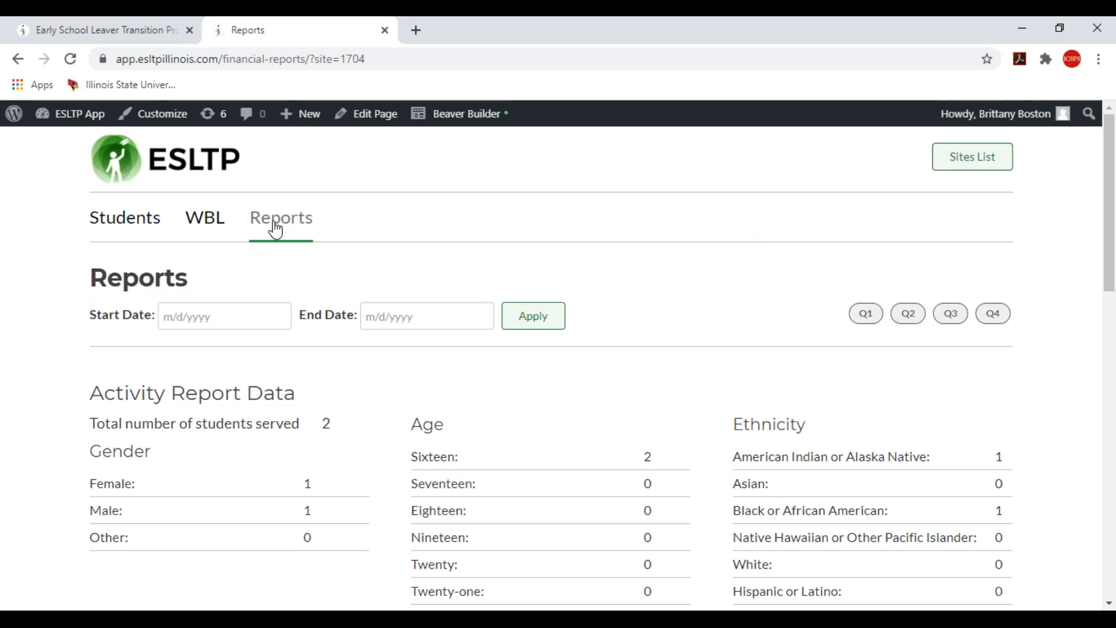
left_click(952, 321)
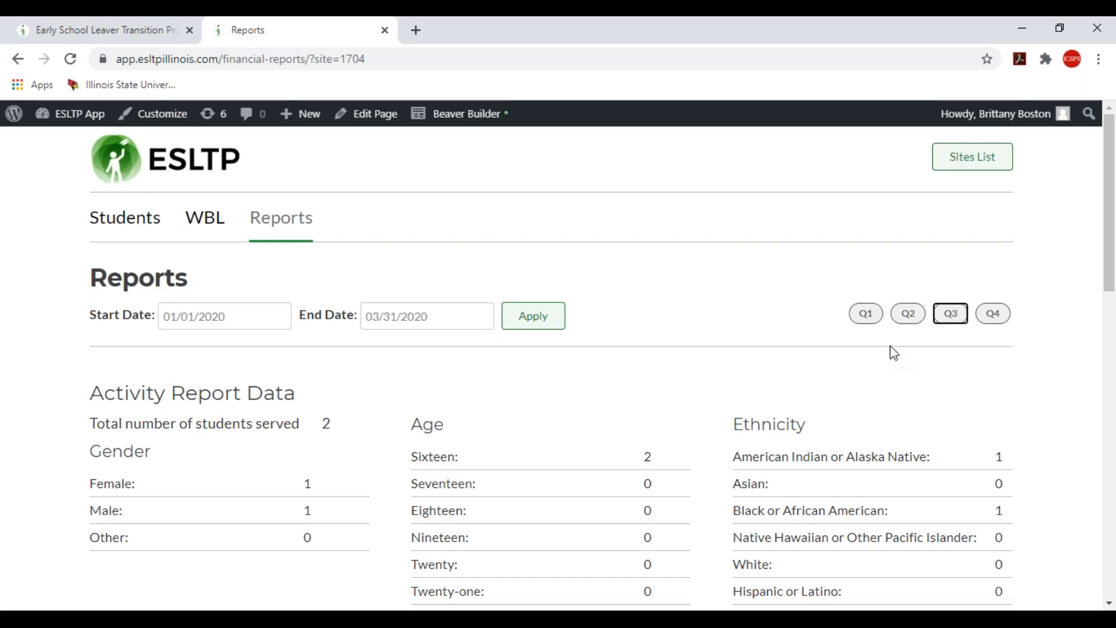
left_click(863, 319)
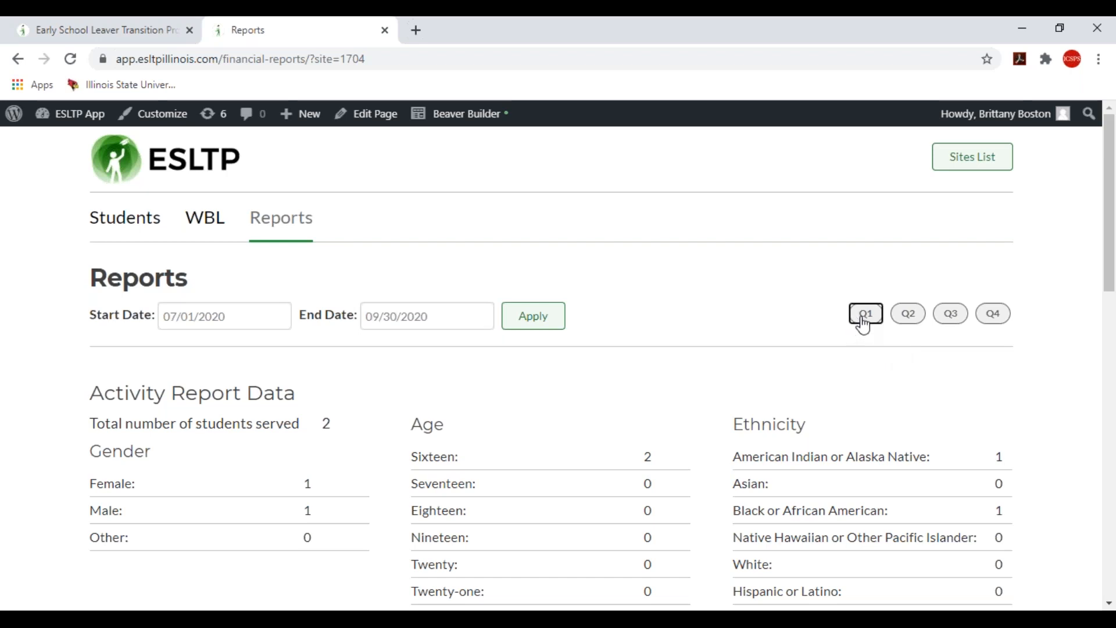
left_click(908, 323)
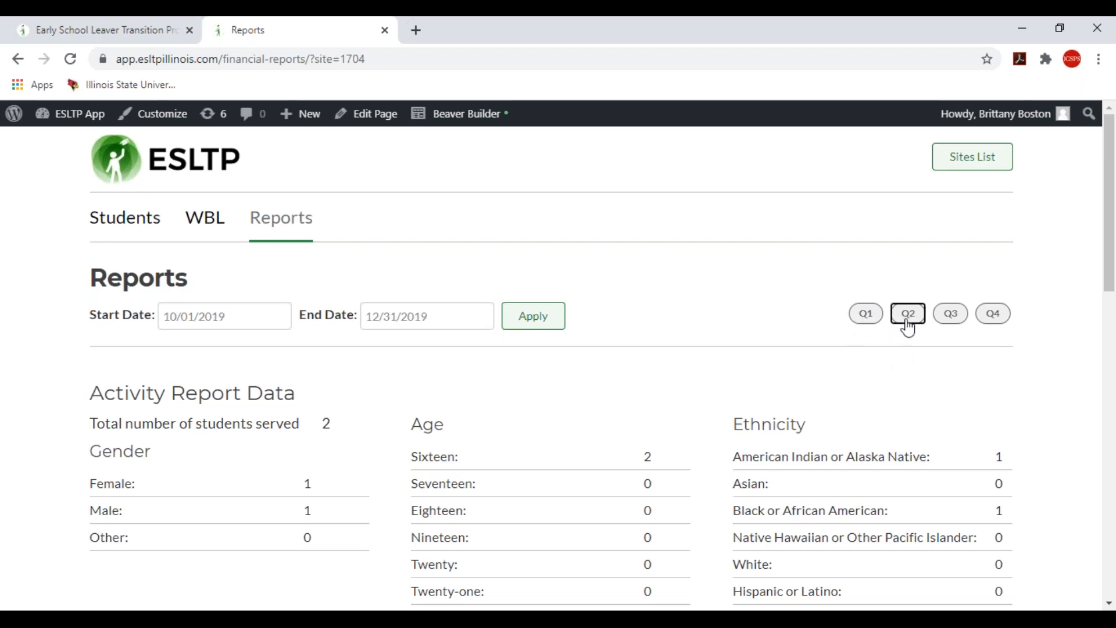
left_click(948, 324)
left_click(993, 328)
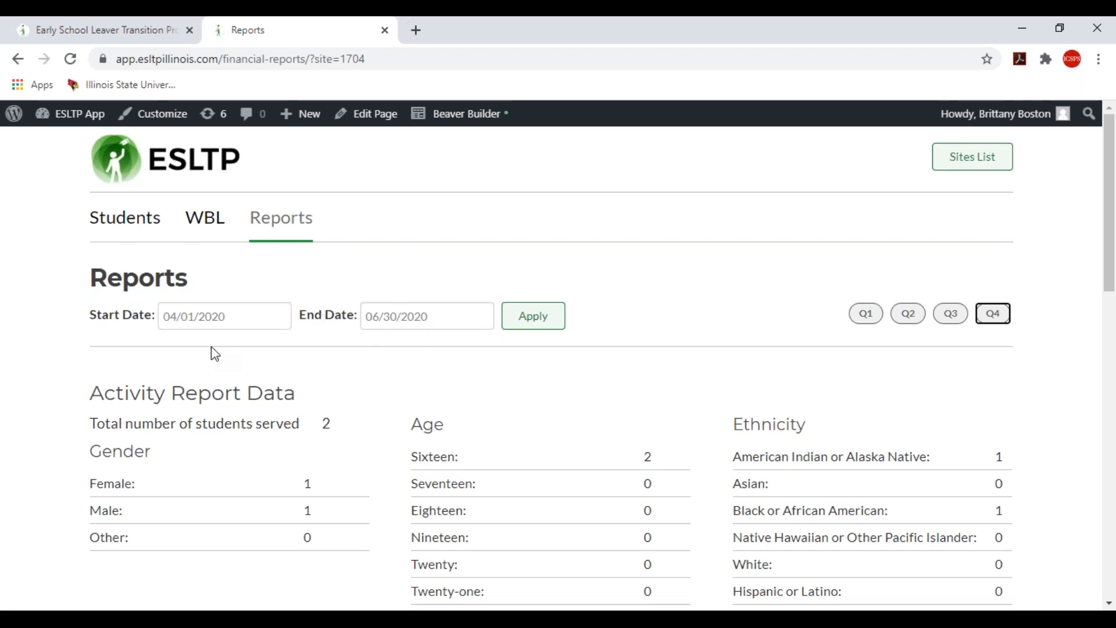
left_click(201, 318)
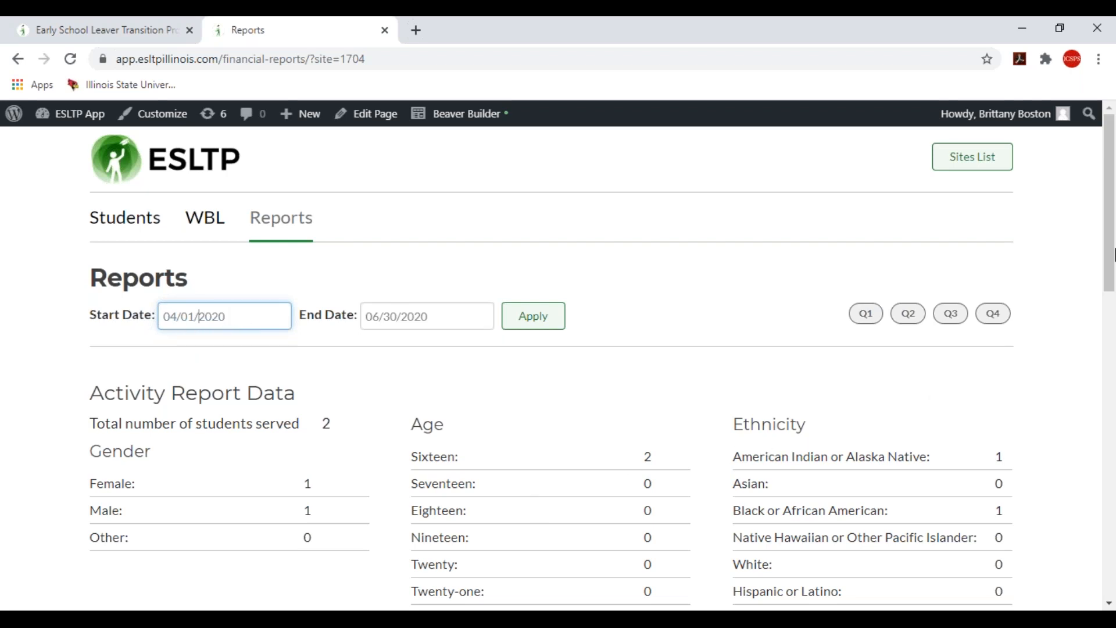
- Review the Q4 activity report's demographics, career cluster interests and credential, CADI, WBL and transition totals, and return to the site's Students list
left_click_drag(1111, 243, 1113, 329)
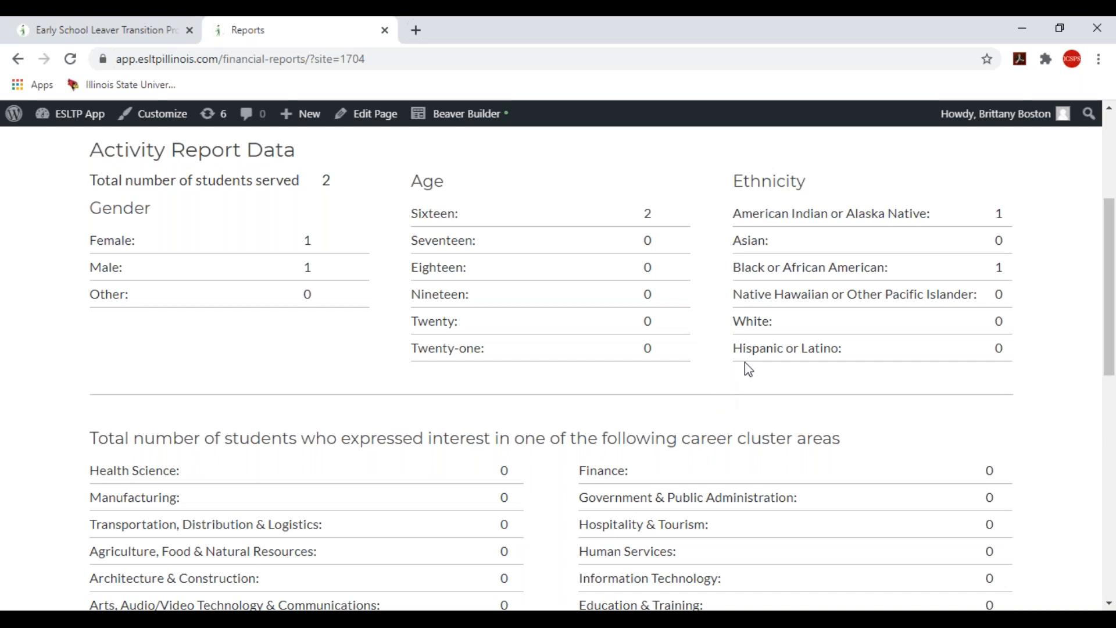
left_click_drag(1110, 266, 1110, 348)
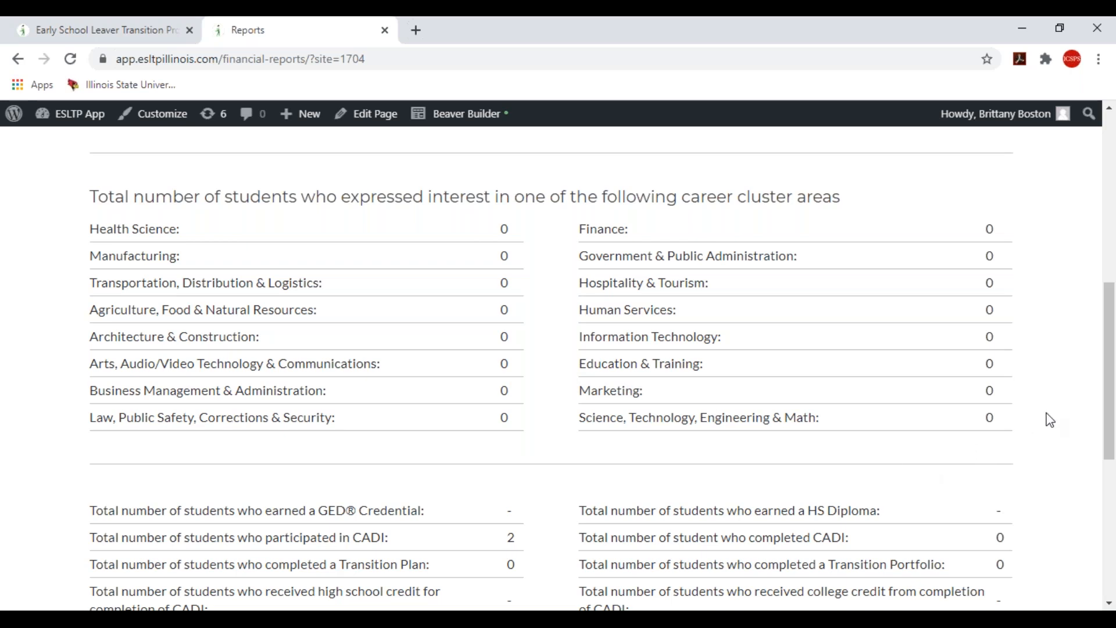
left_click_drag(1109, 350, 1115, 449)
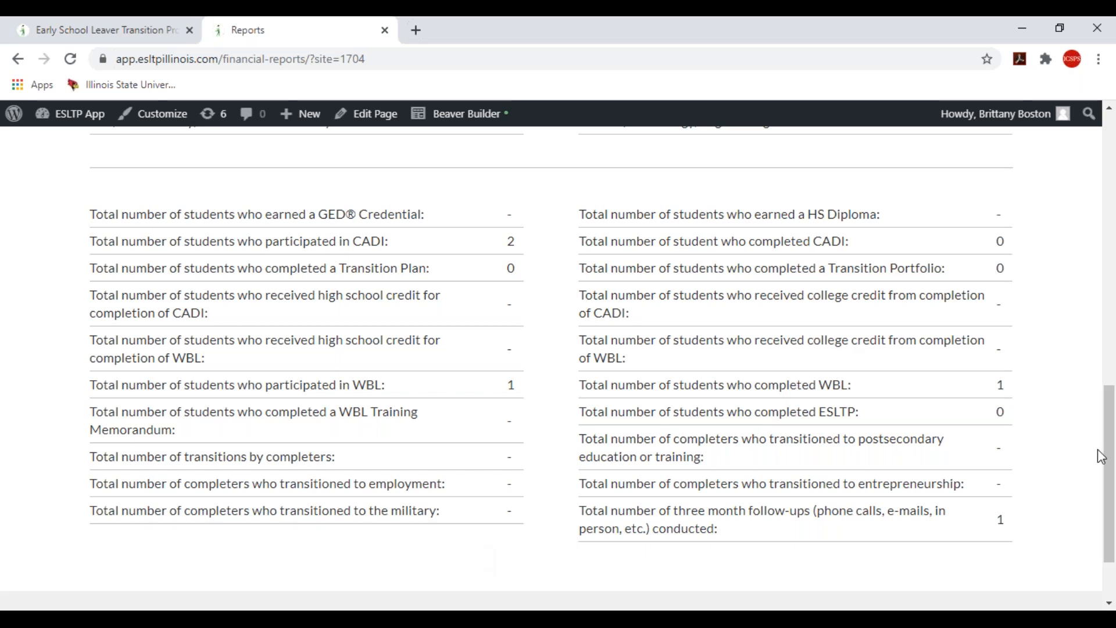
scroll(1111, 462, "down", 2)
scroll(1111, 462, "up", 2)
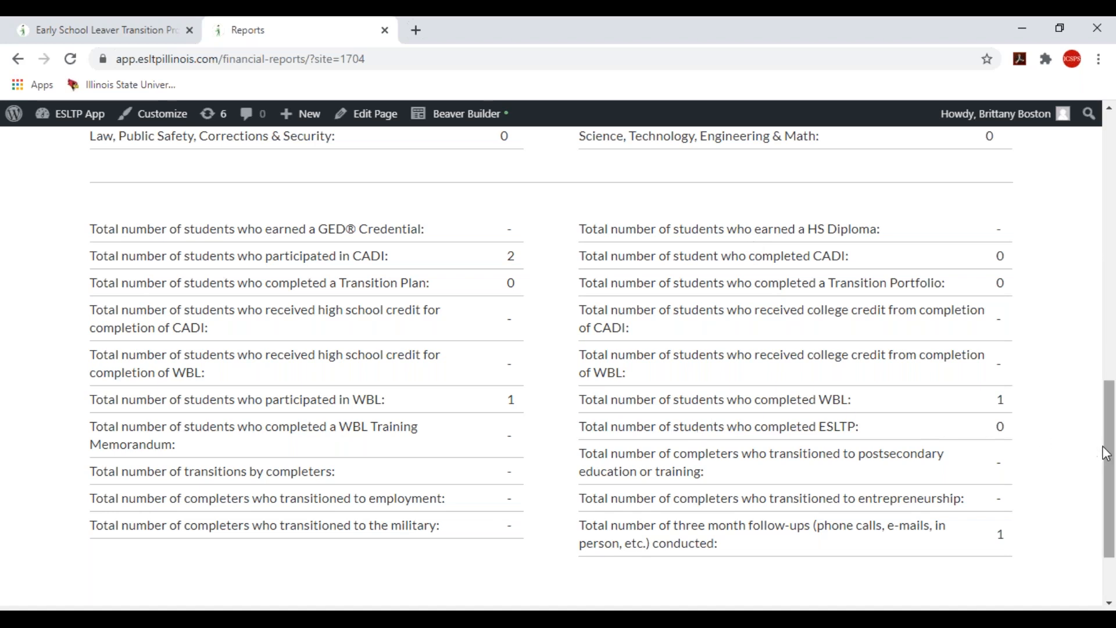
scroll(1108, 453, "down", 2)
left_click_drag(1102, 488, 1111, 181)
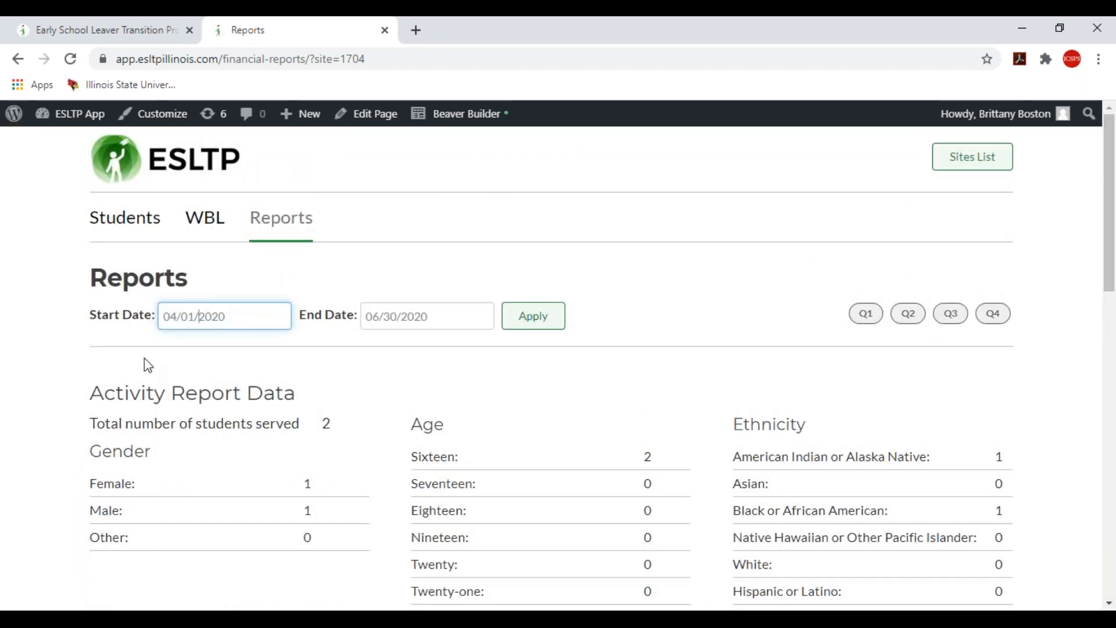
left_click(144, 228)
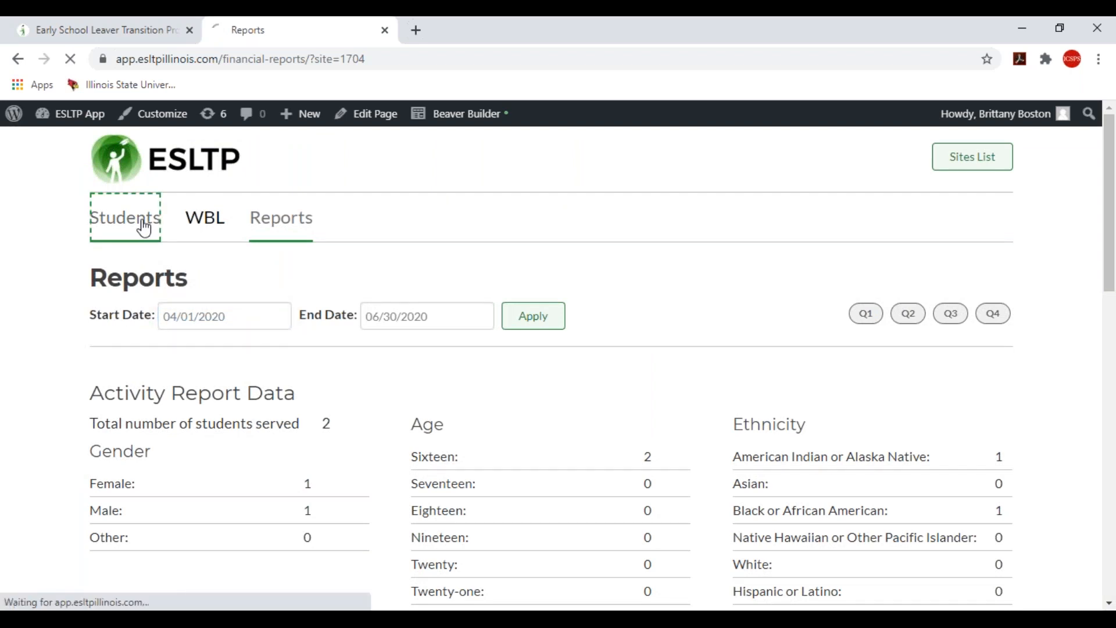